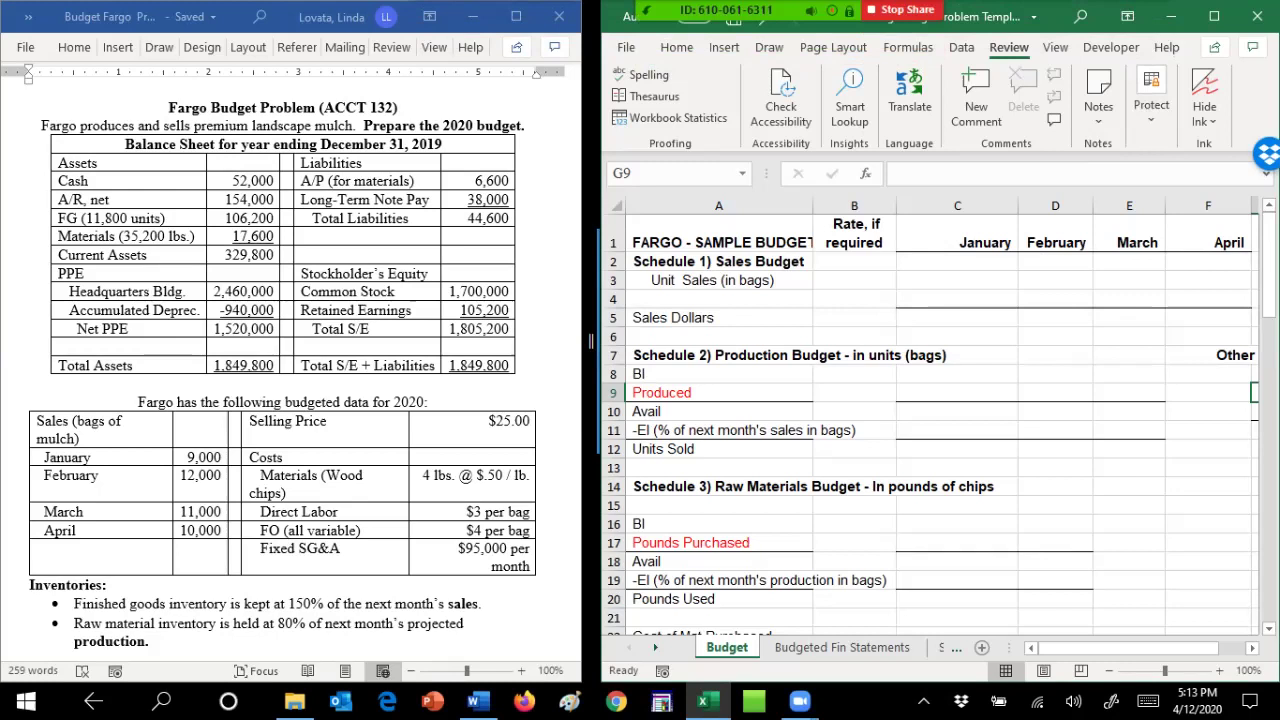
Enter the unit sales in the Sales Budget: 9,000 for January, 12,000 for February, 11,000 for March and 10,000 for April
left_click(957, 262)
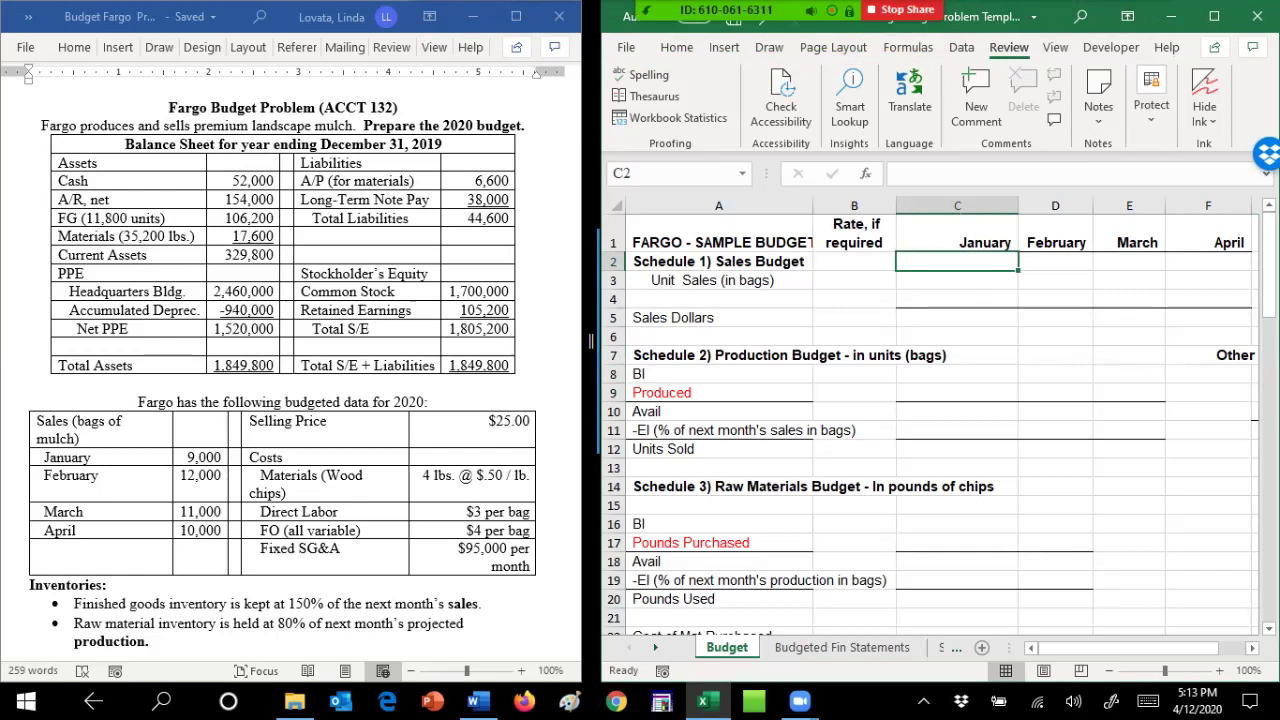
left_click(957, 281)
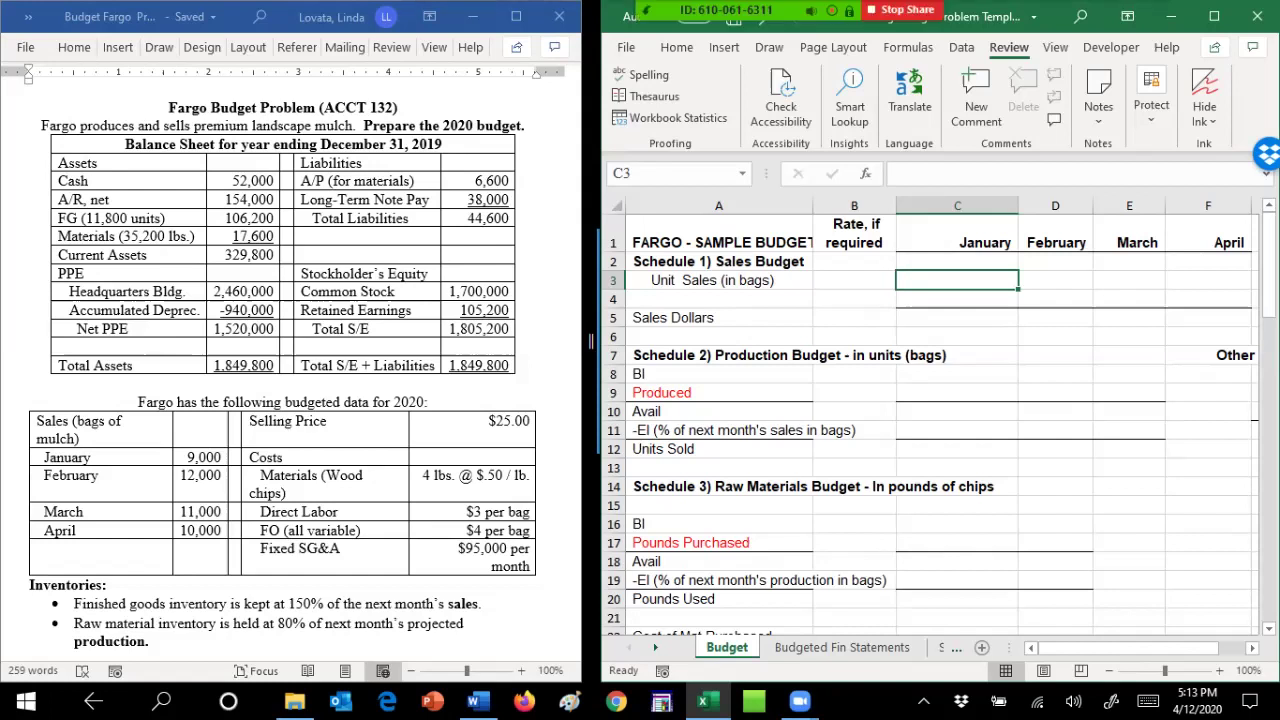
type("9000")
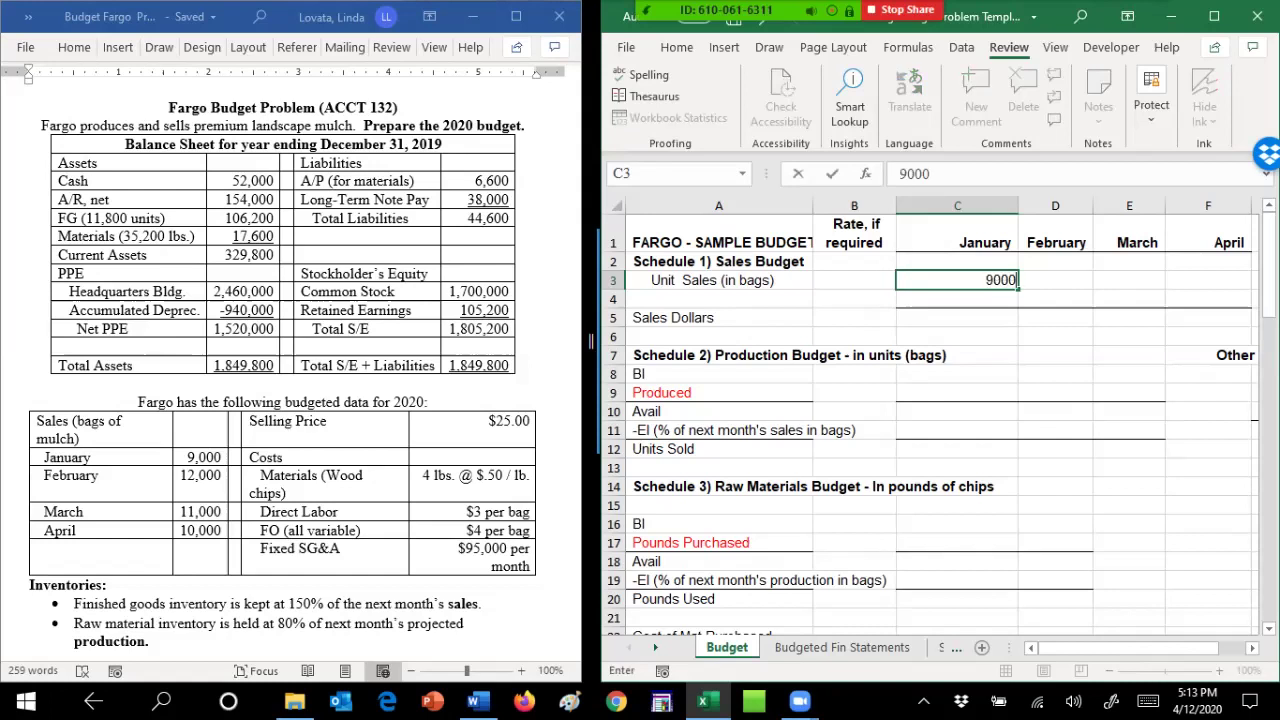
key("Tab")
type("12000")
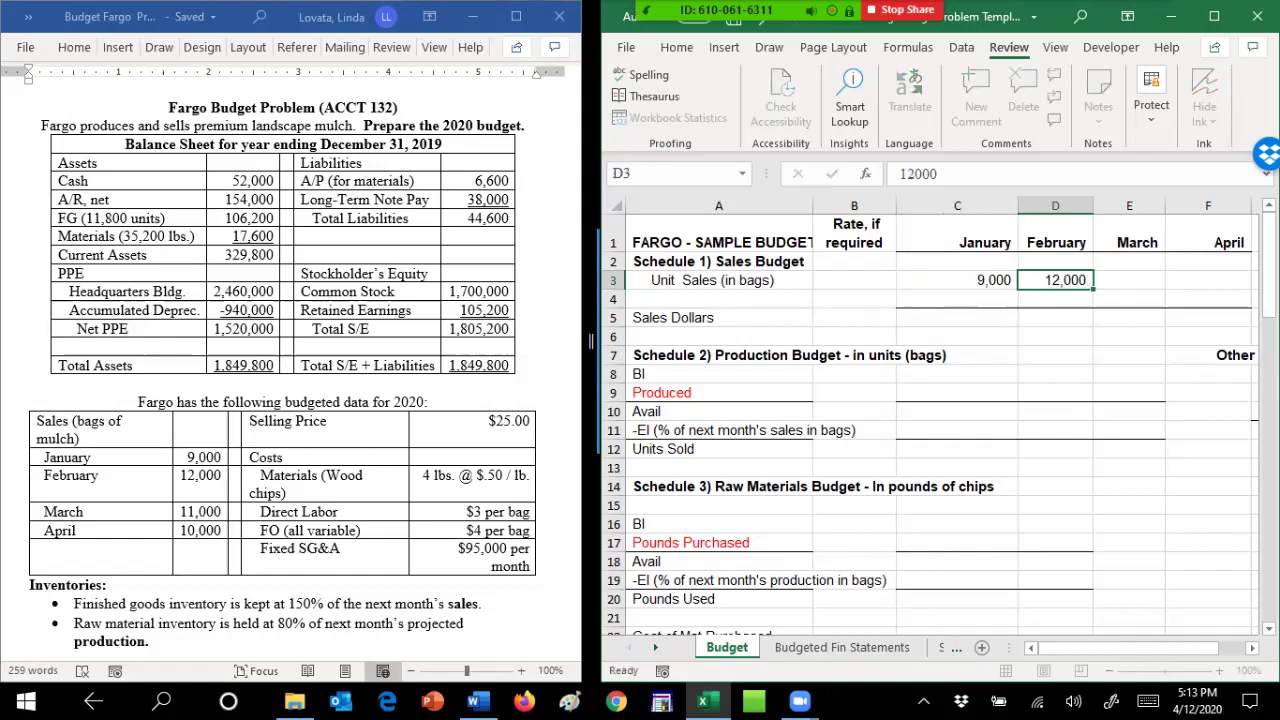
key("Tab")
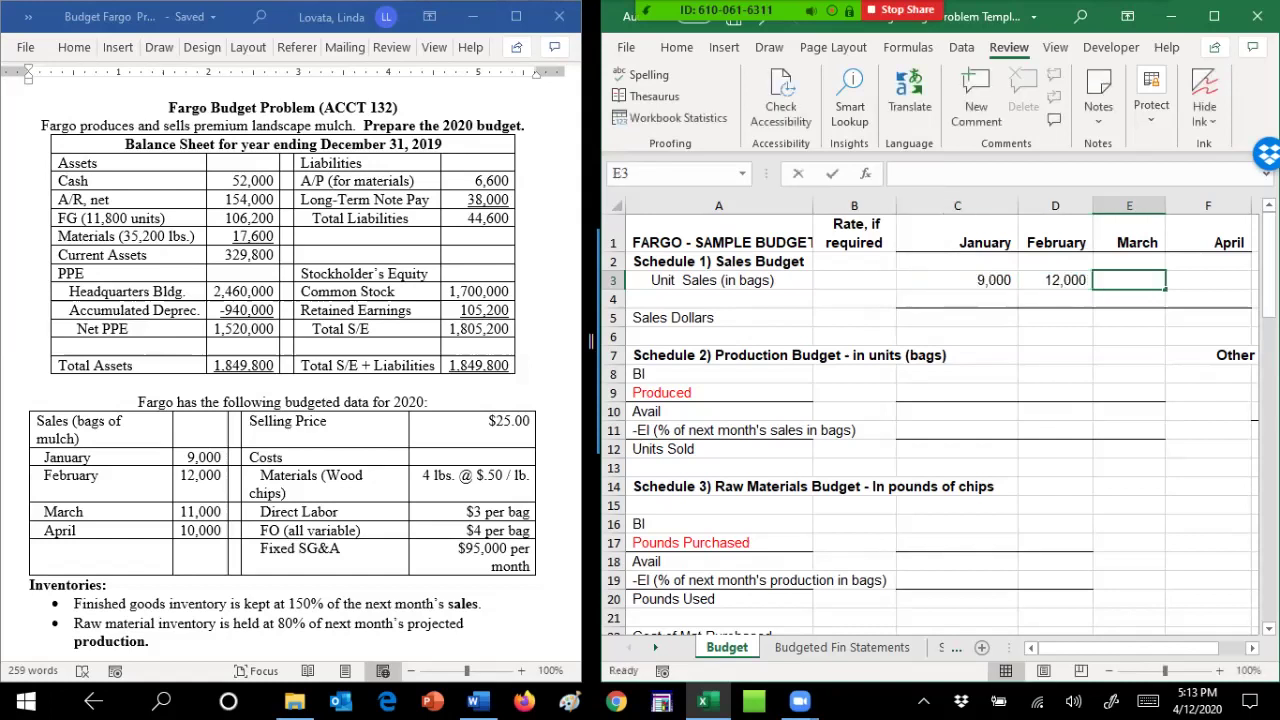
type("11,000")
key("Tab")
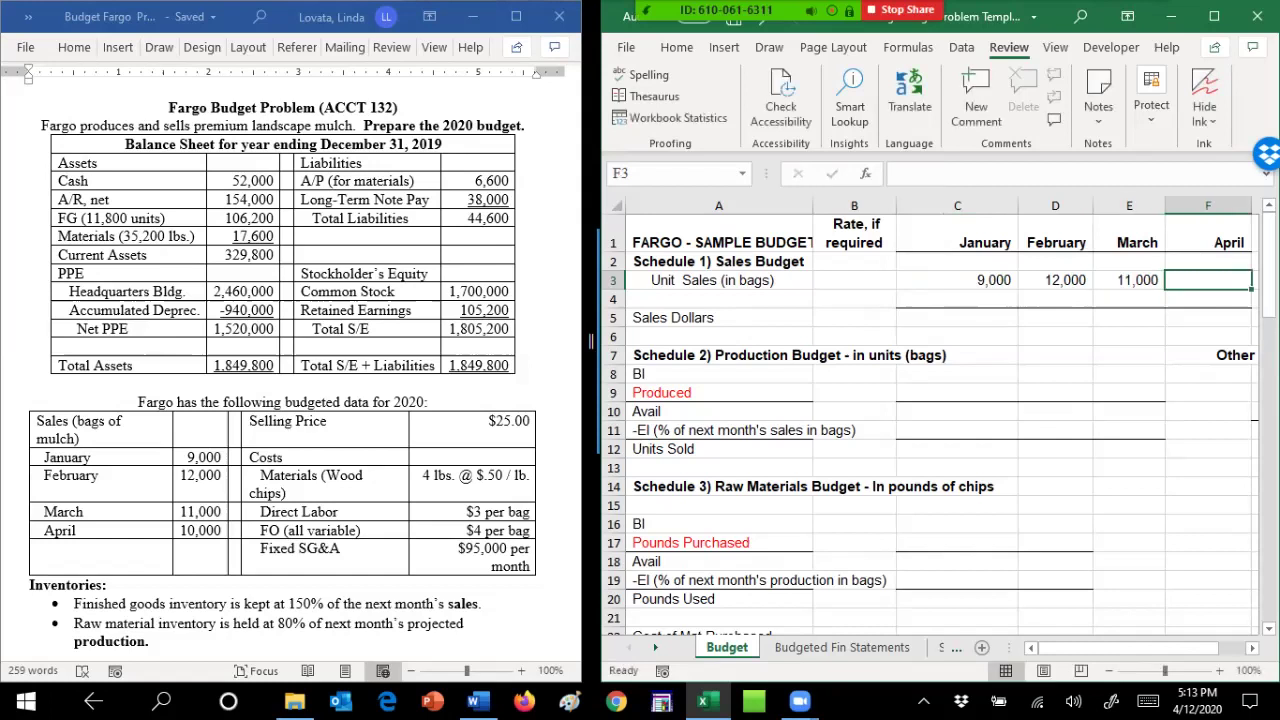
type("10,000")
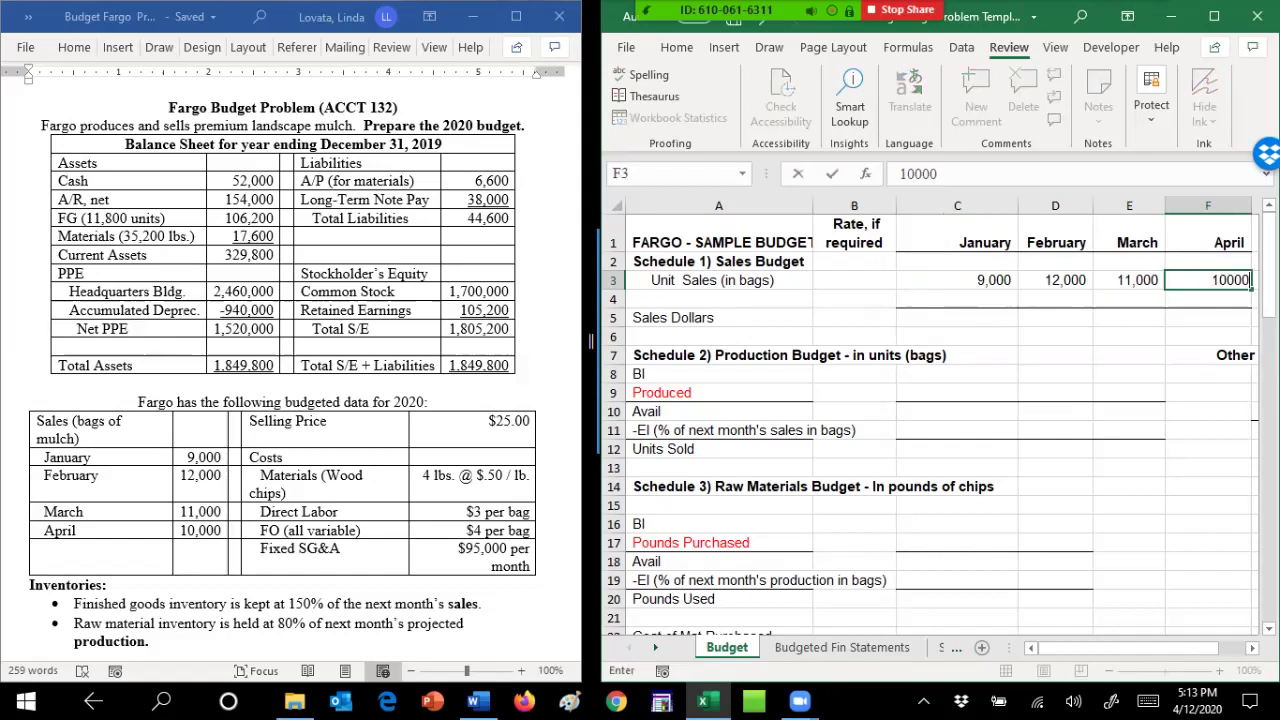
key("Return")
Enter the selling price of 25 in C4 and calculate January's sales dollars in C5 as =C3*C4
key("Left")
key("Left")
key("Left")
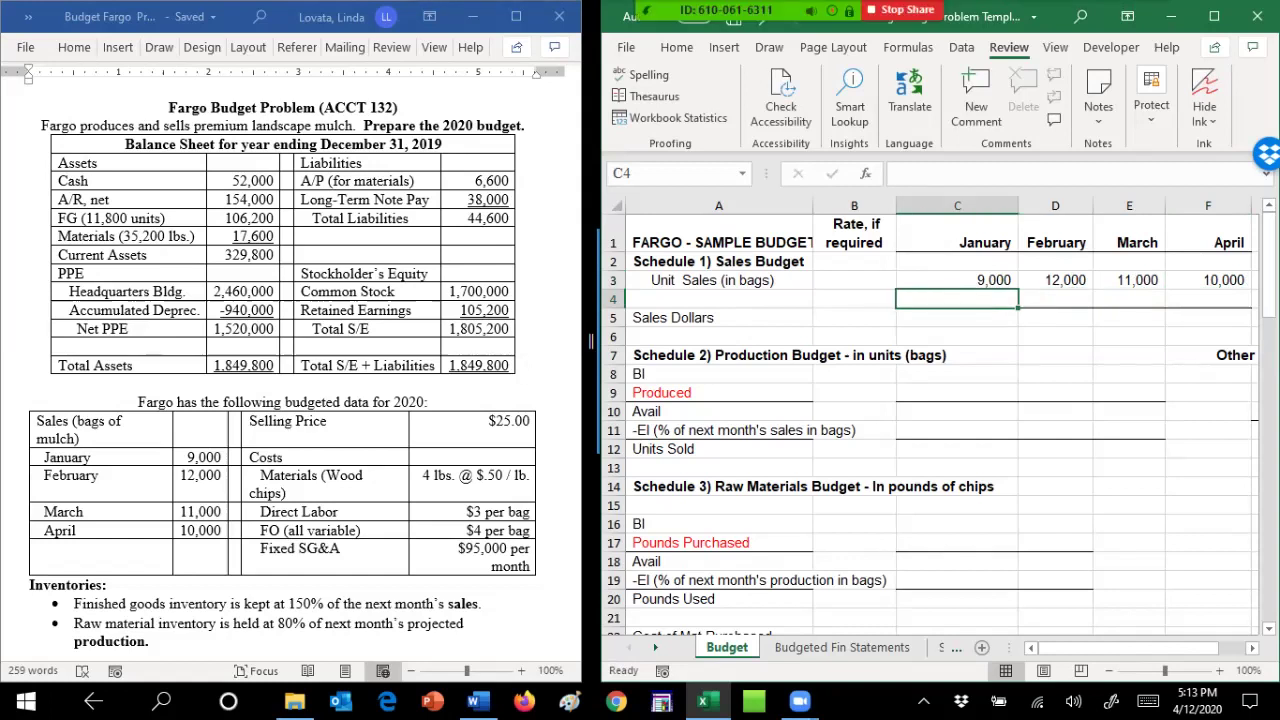
type("25")
key("Return")
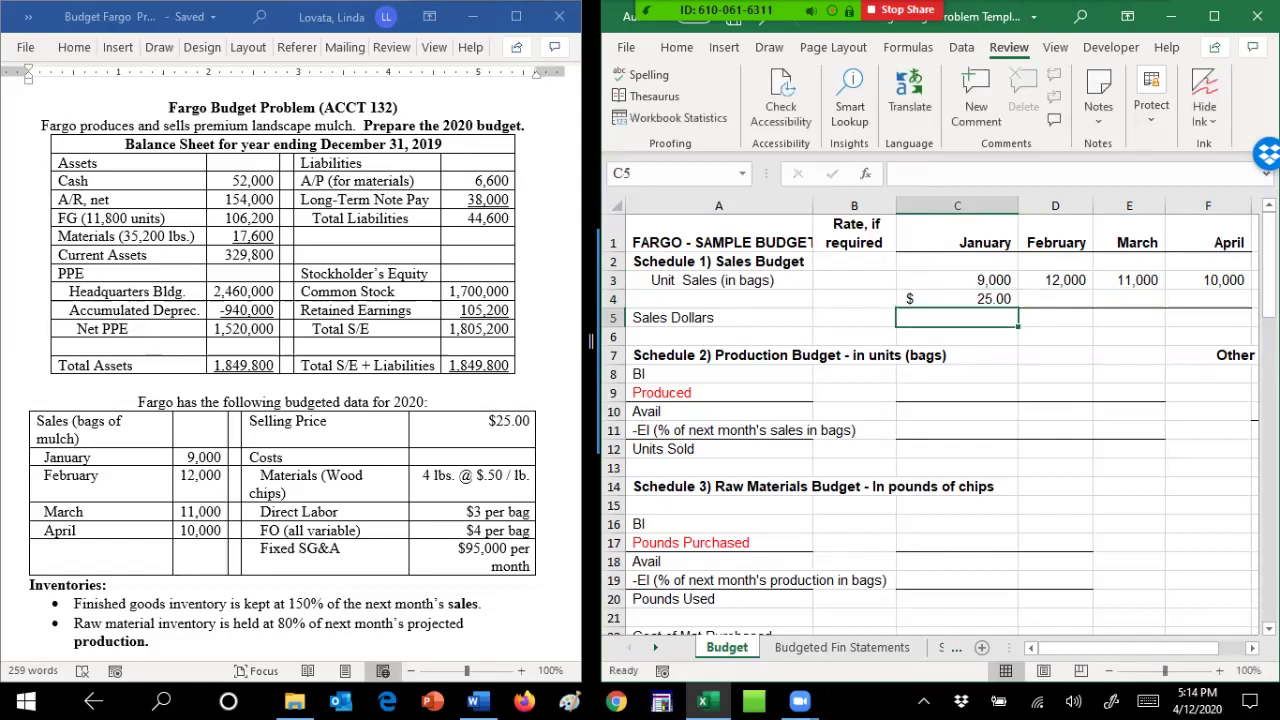
type("=")
key("Up")
key("Up")
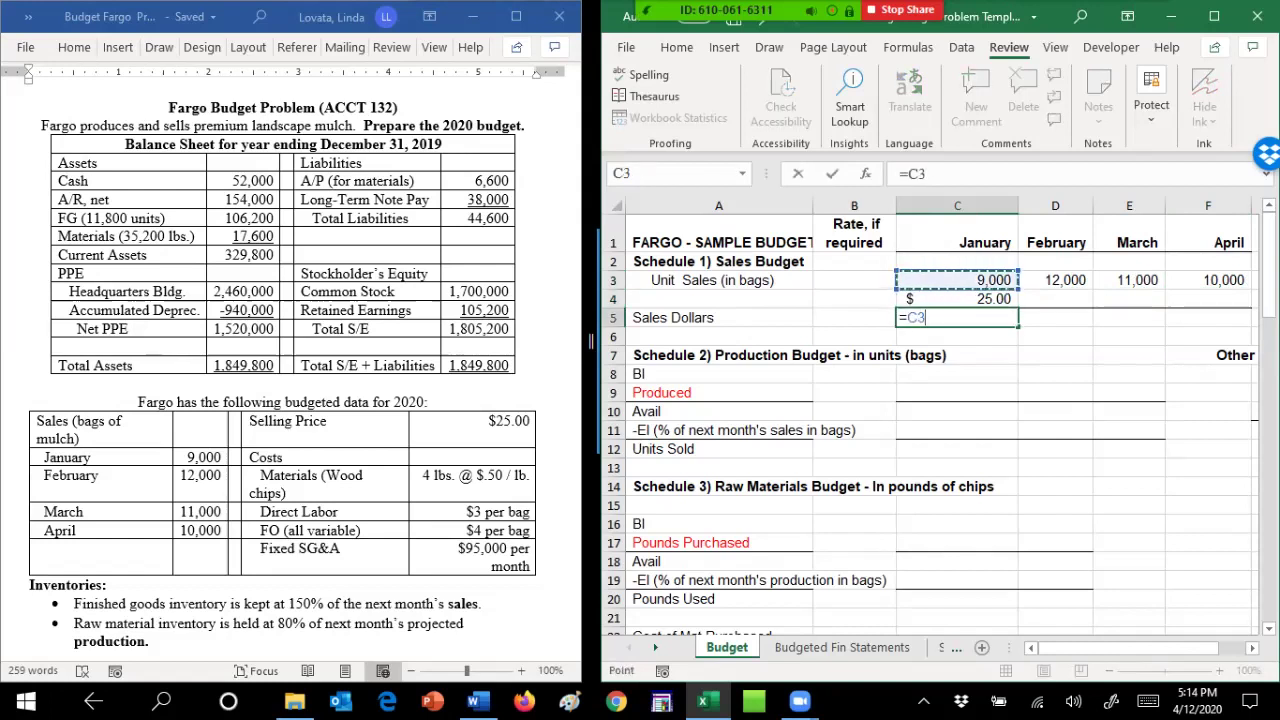
type("*")
key("Up")
key("Return")
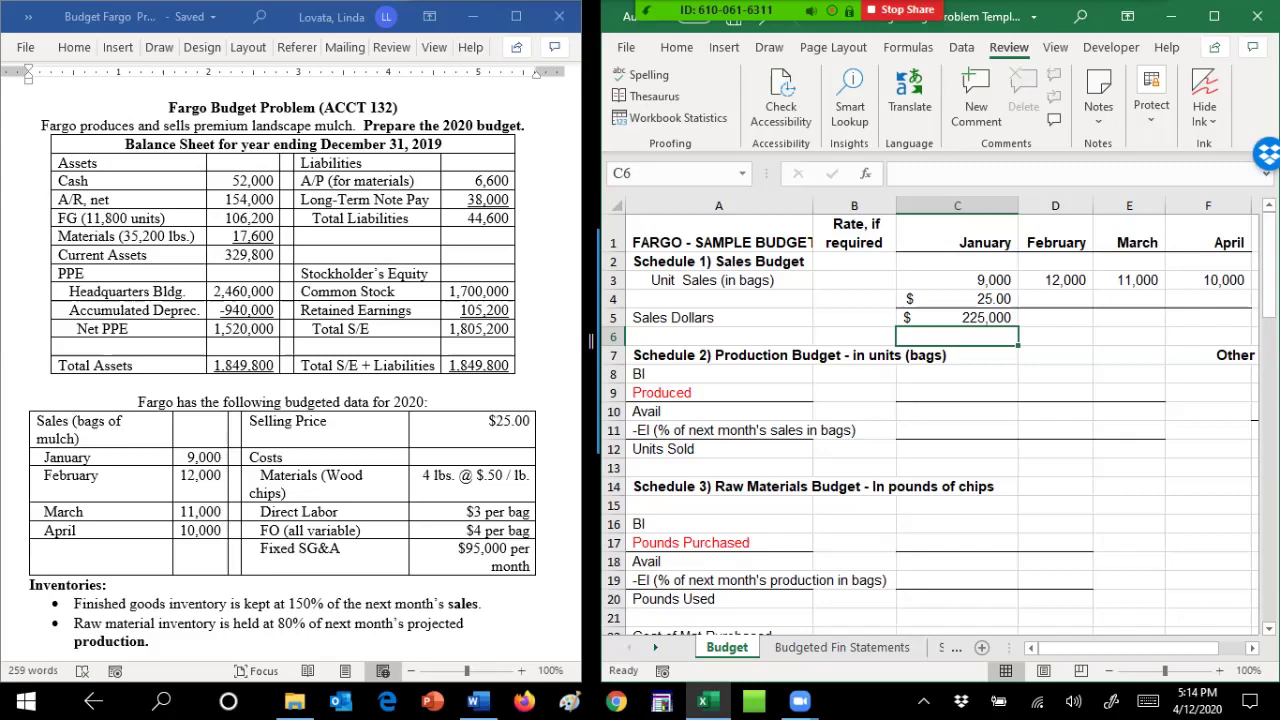
Fill January's selling price and sales dollars formula across through April as copied cells, keeping the price at 25 every month
key("Up")
key("Up")
key("shift+Down")
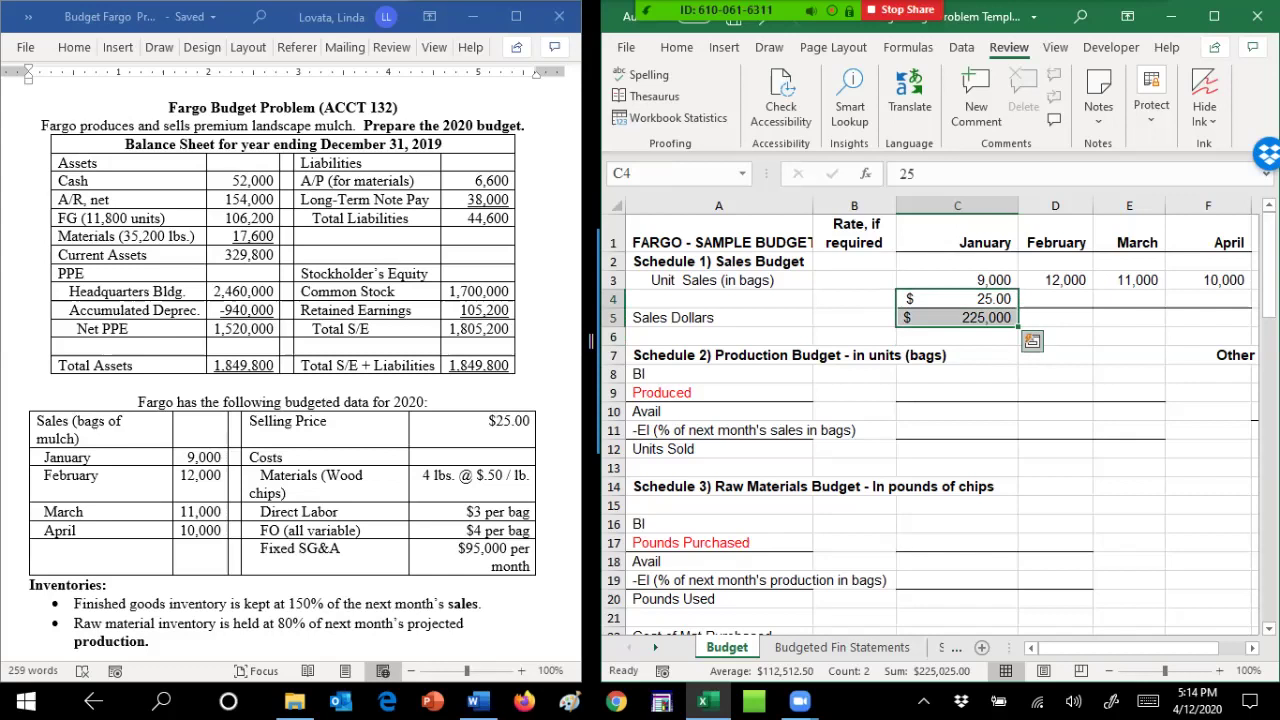
left_click_drag(1018, 327, 1240, 318)
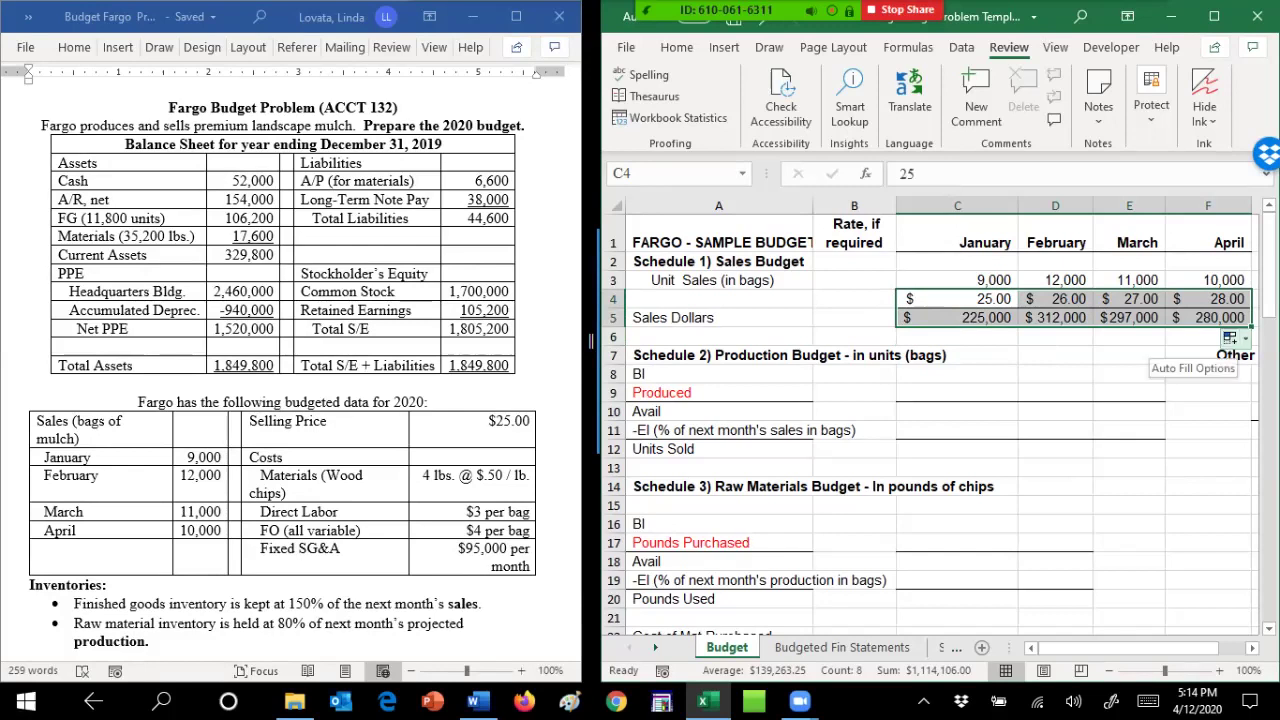
left_click(1230, 338)
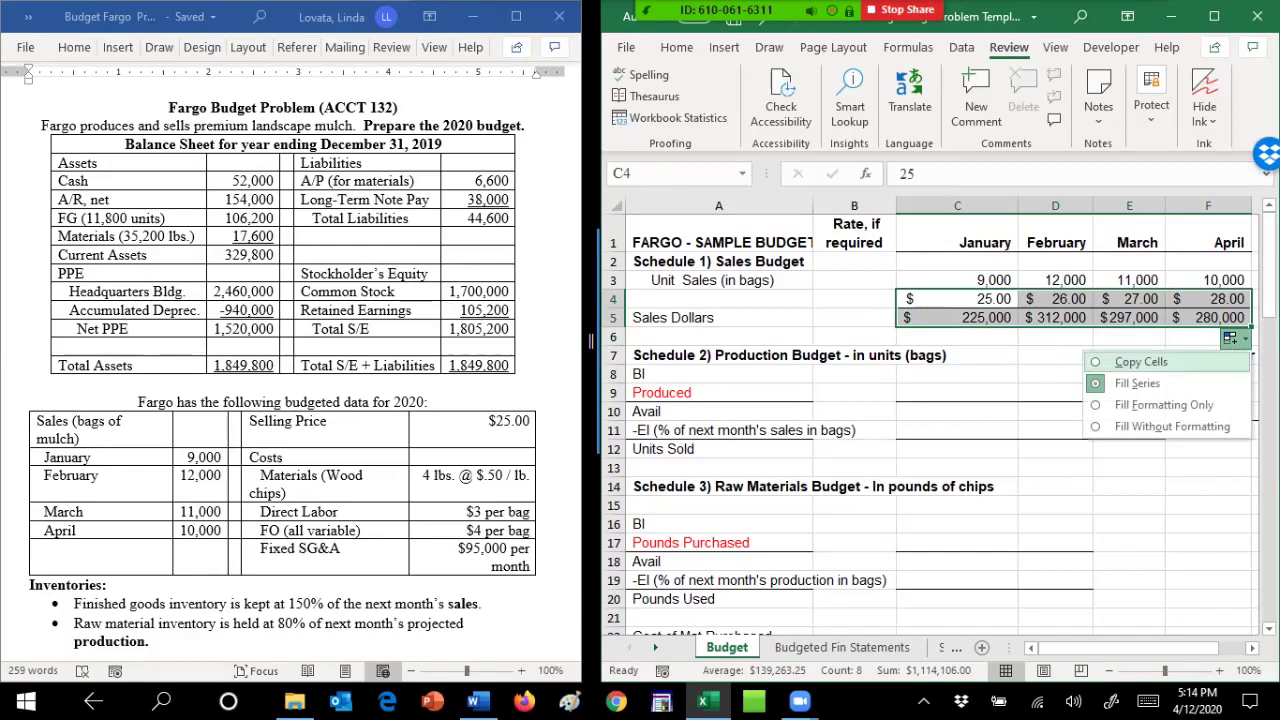
left_click(1140, 362)
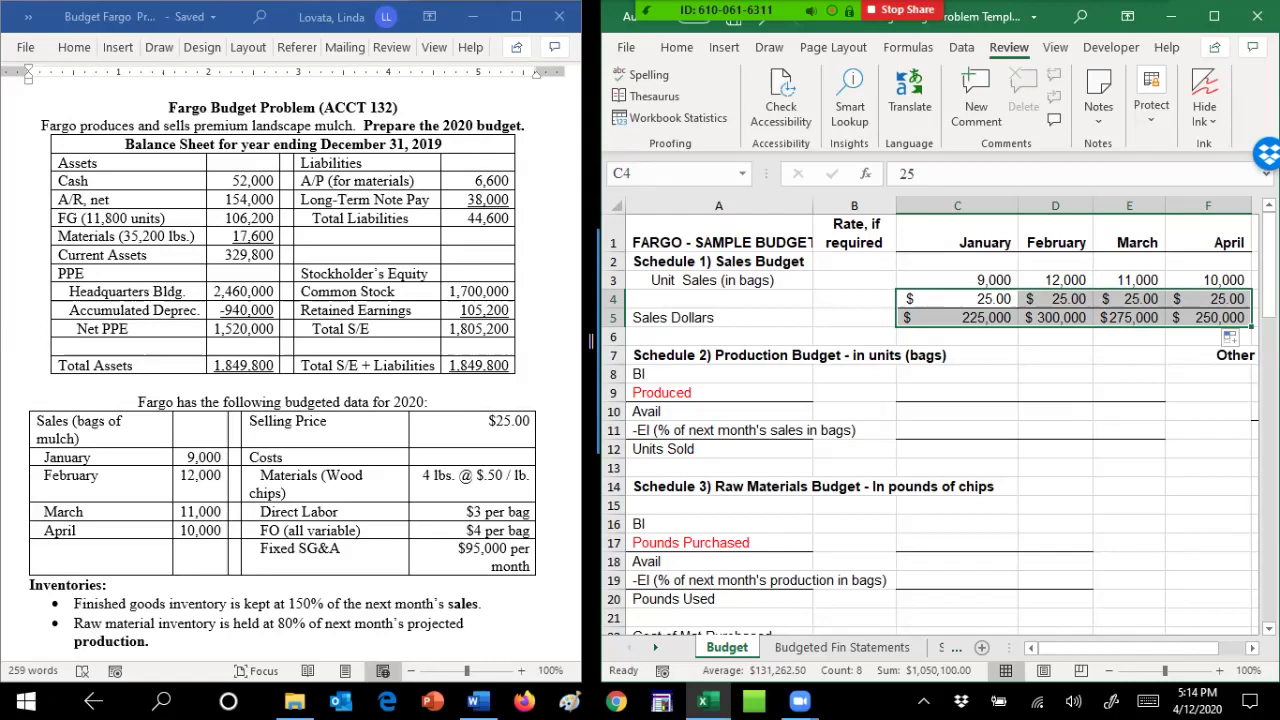
left_click(957, 318)
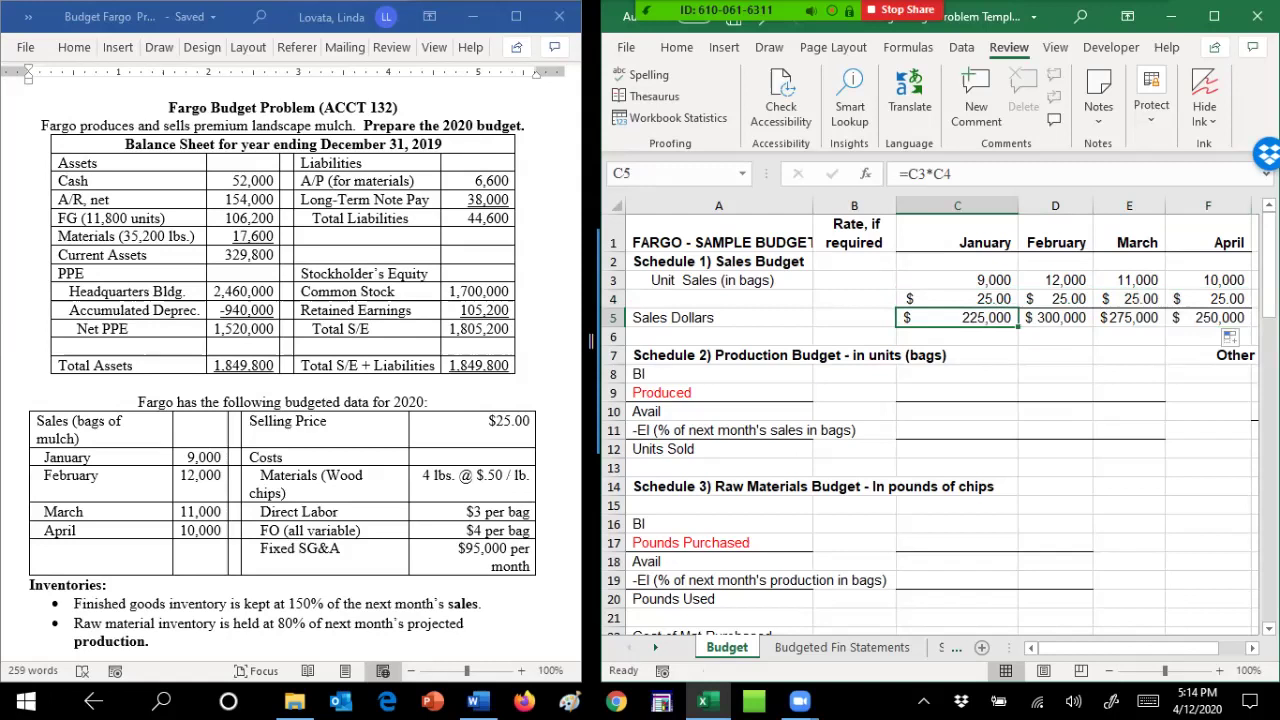
Enter January's beginning inventory of 11,800 units in C8 of the Production Budget
left_click(957, 355)
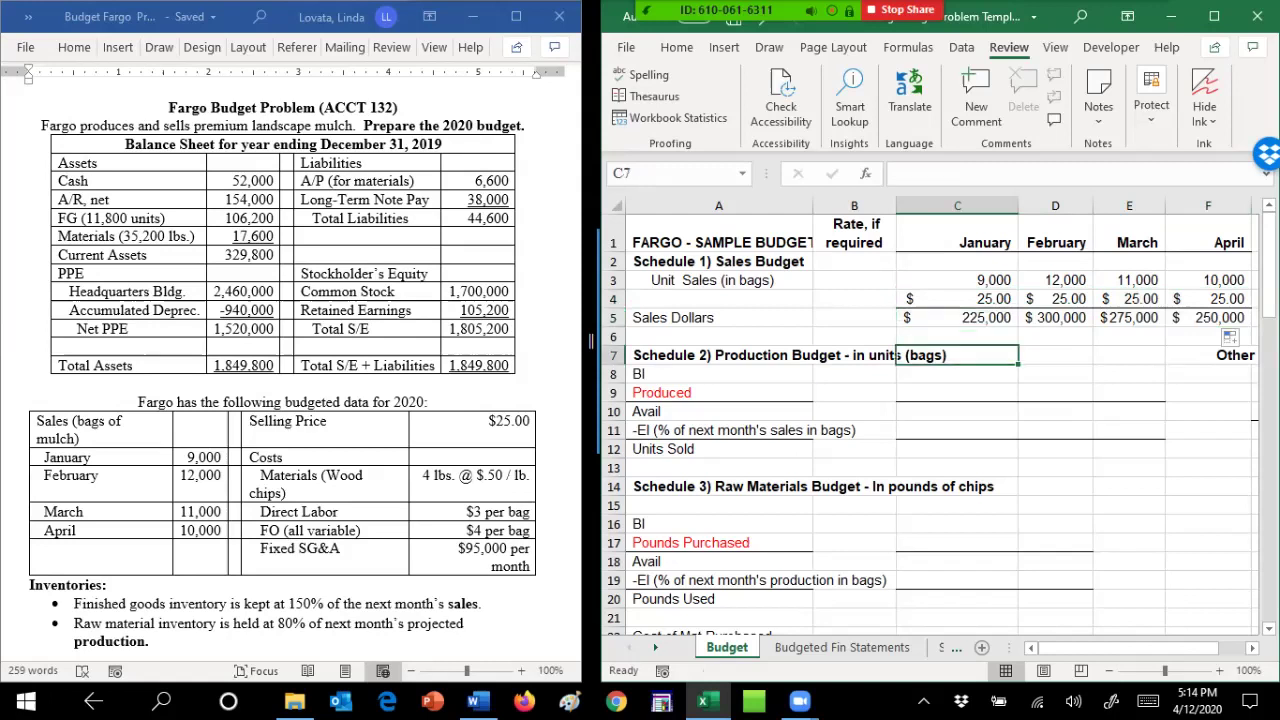
left_click(957, 374)
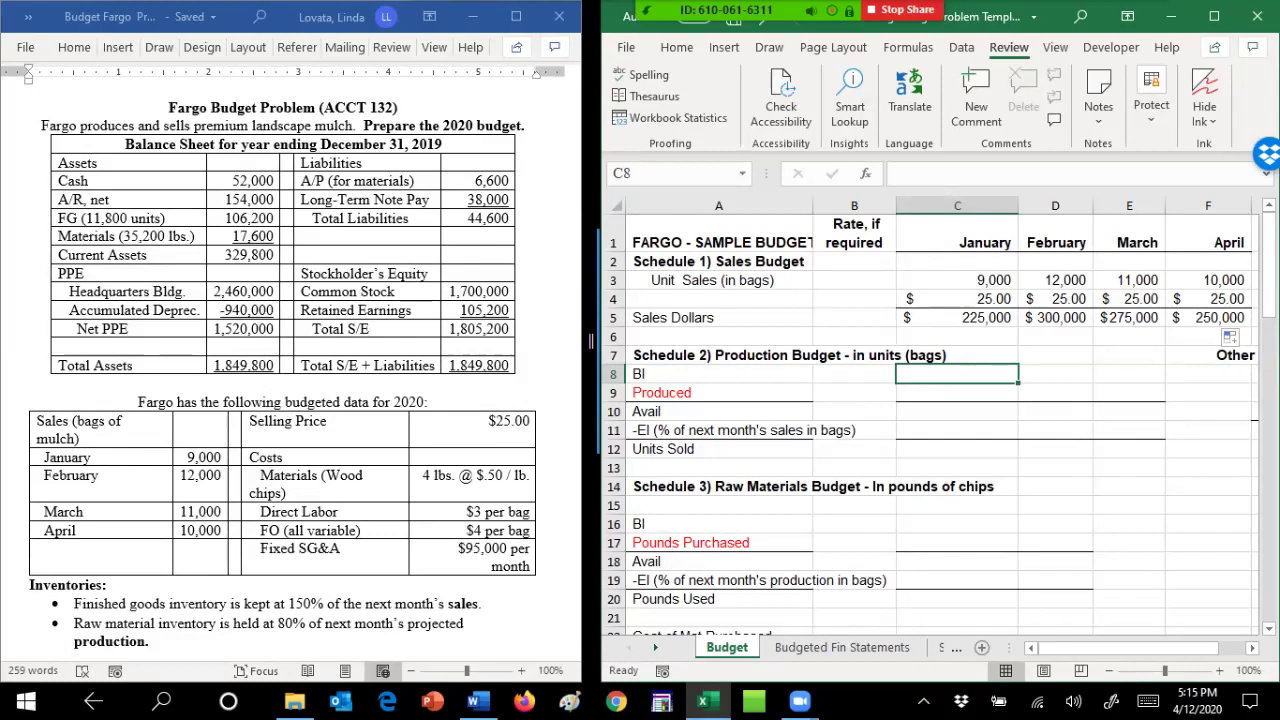
type("11800")
key("Return")
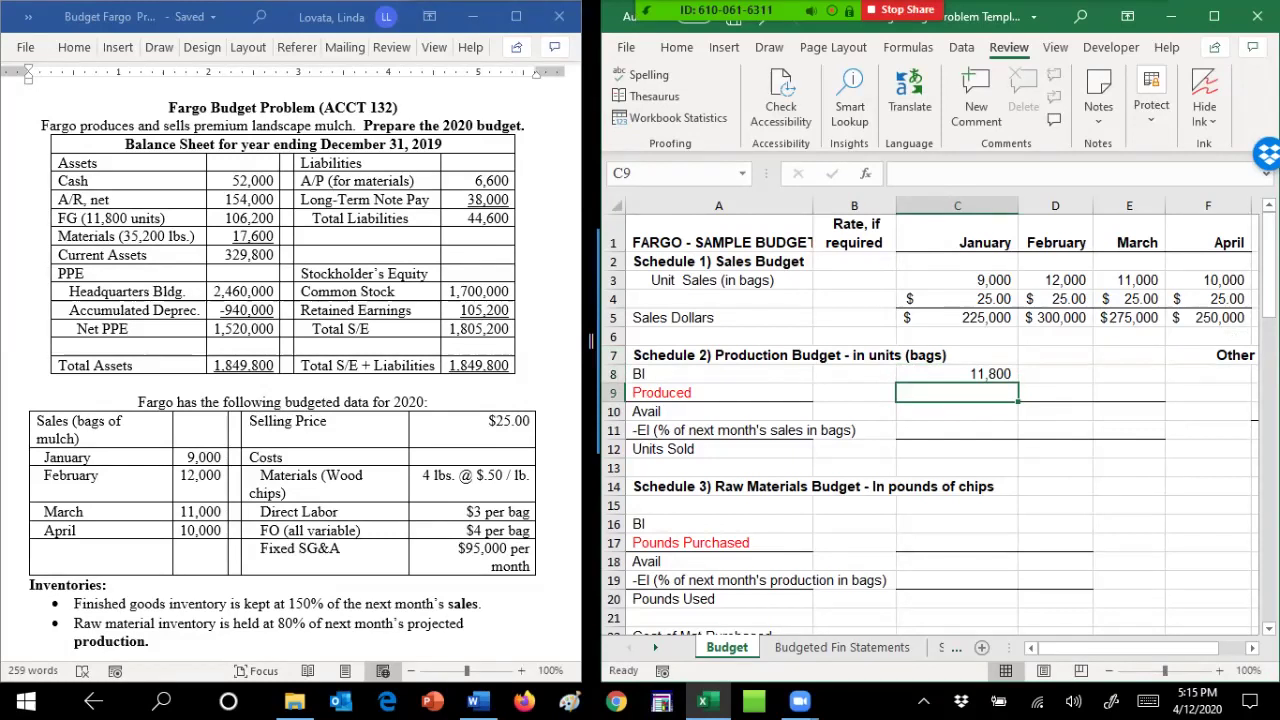
Link January's Units Sold in C12 of the Production Budget to the January unit sales in C3
key("Down")
key("Down")
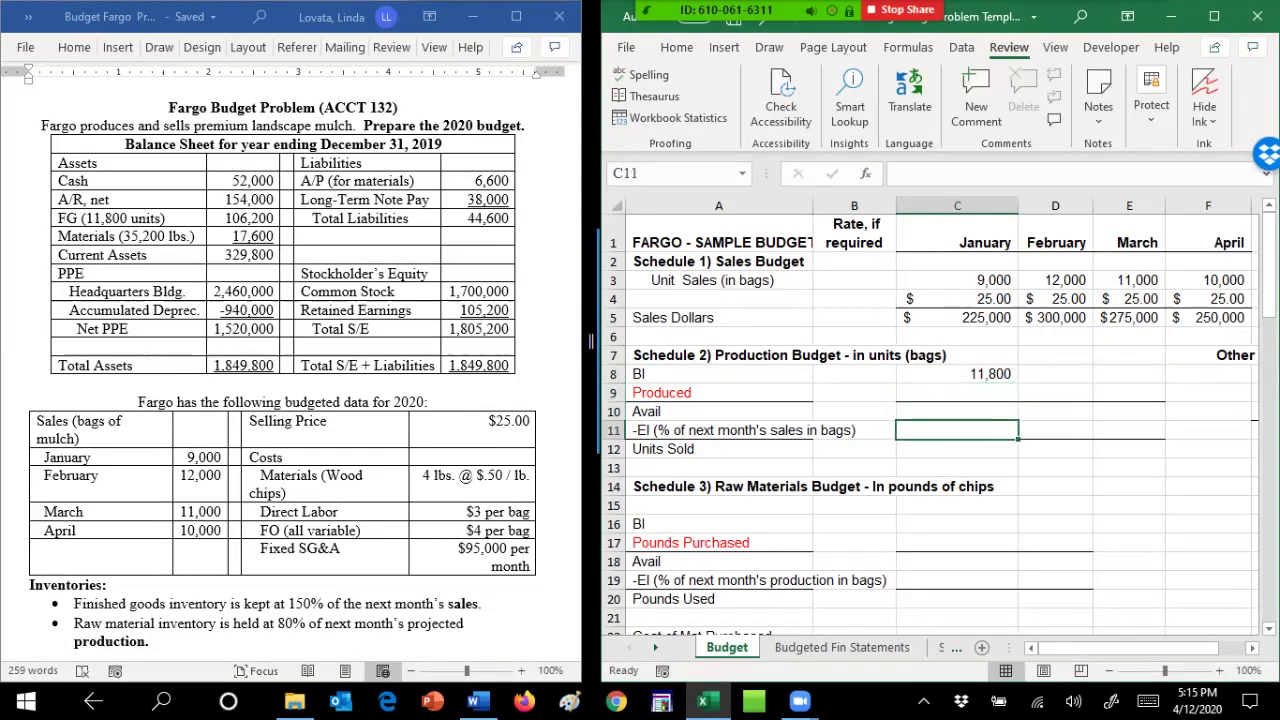
key("Down")
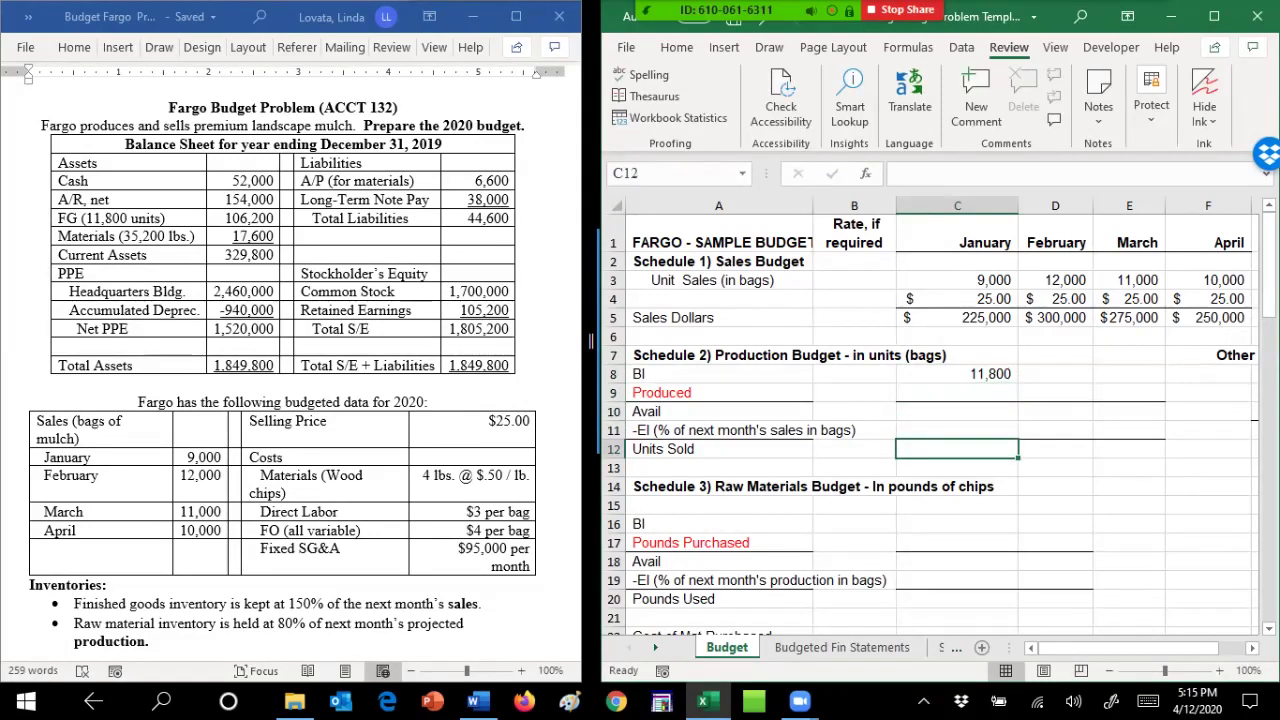
type("=")
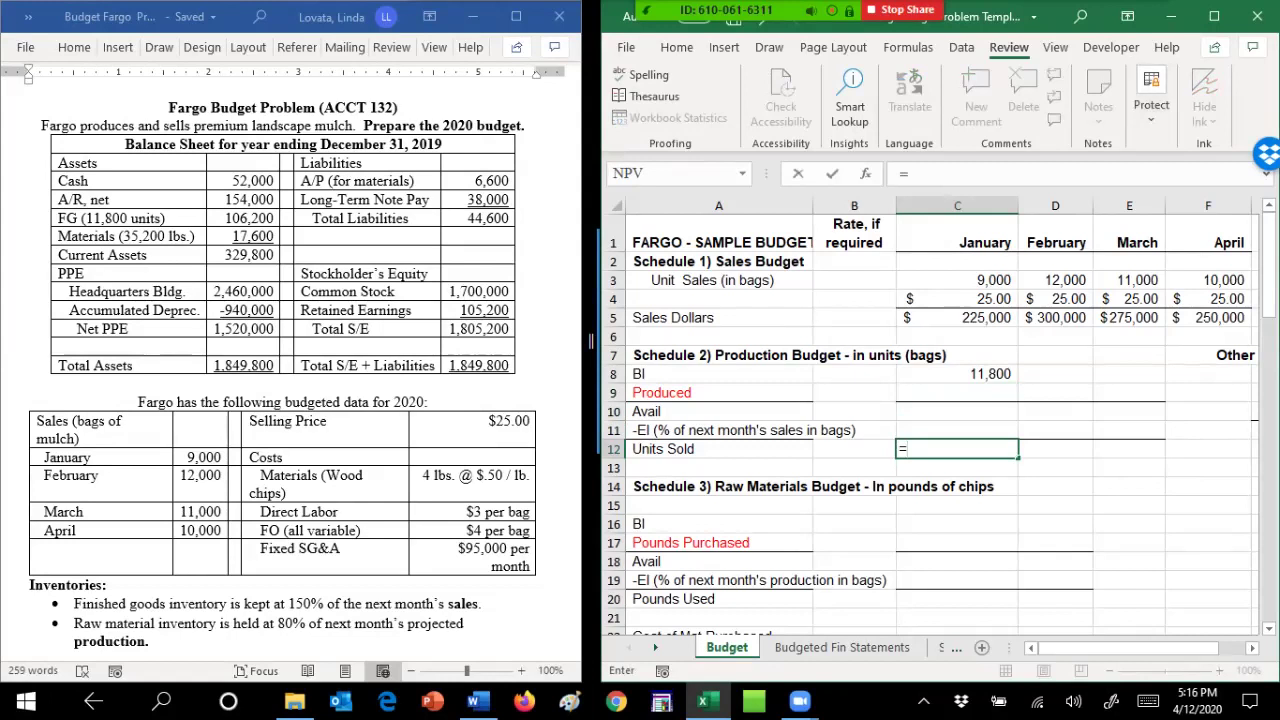
left_click(957, 280)
key("Return")
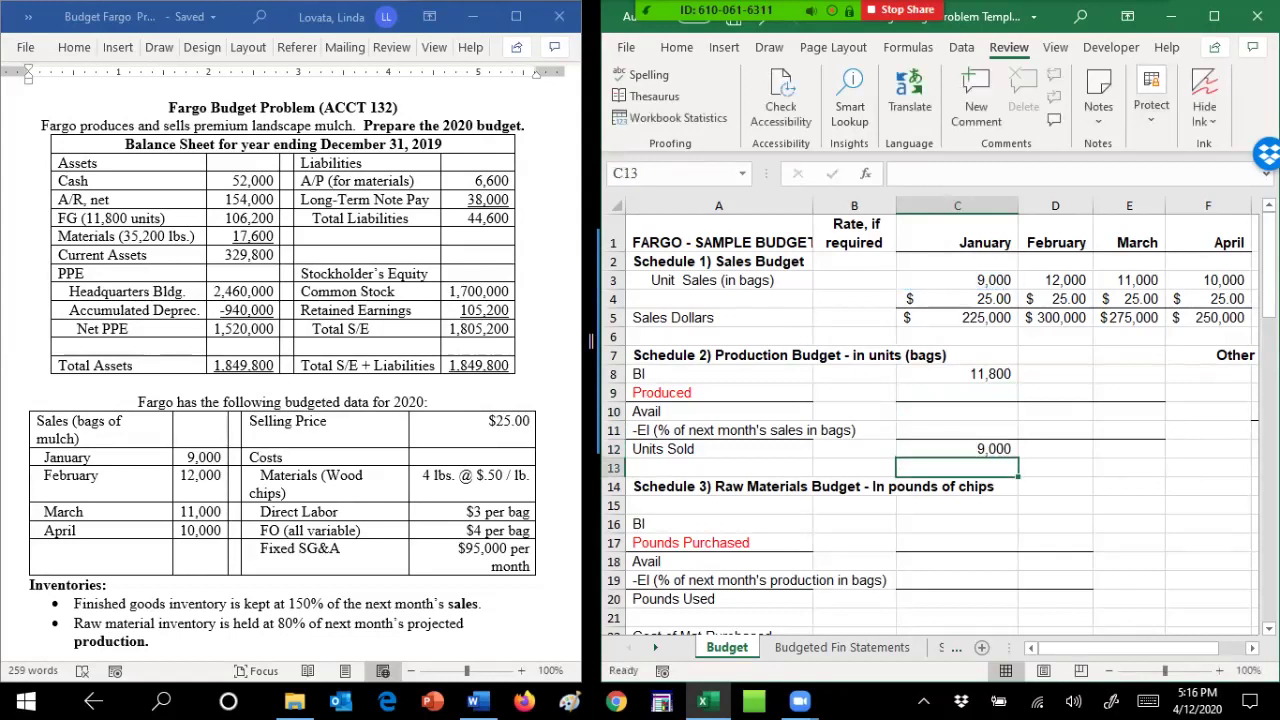
Set the ending inventory rate in B11 of the Production Budget to 150%
left_click(957, 430)
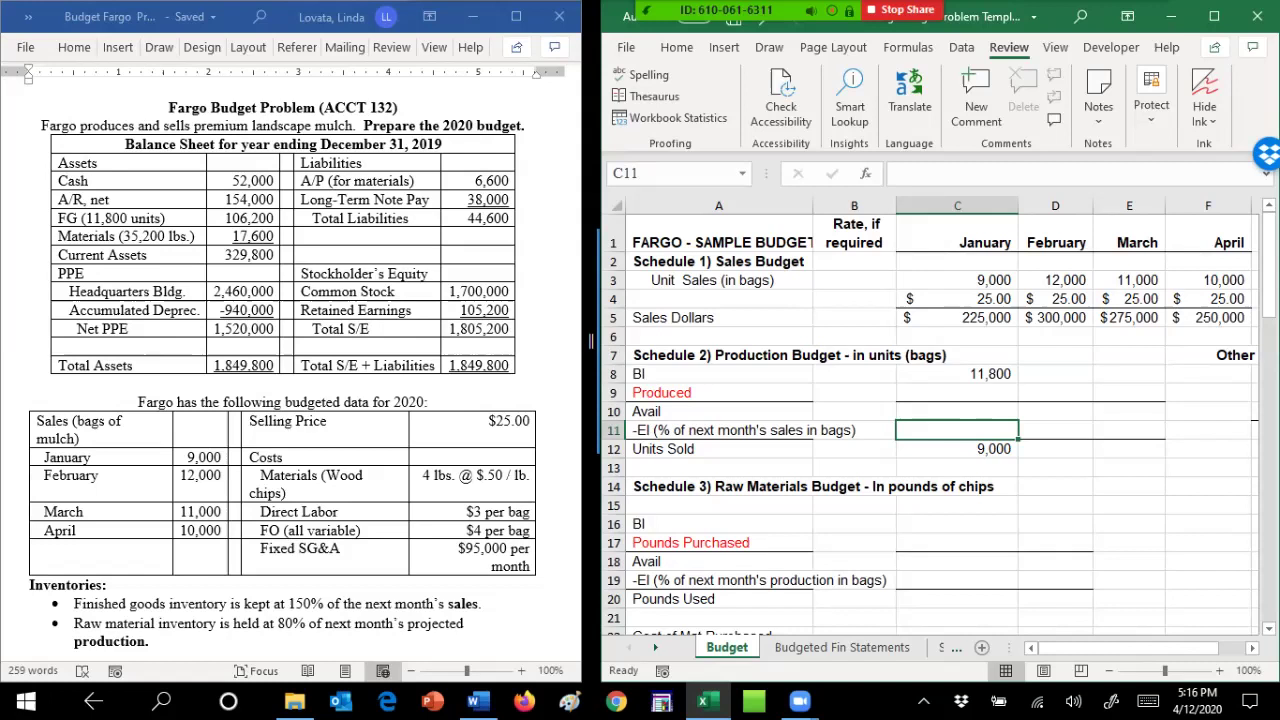
left_click(854, 430)
type("150")
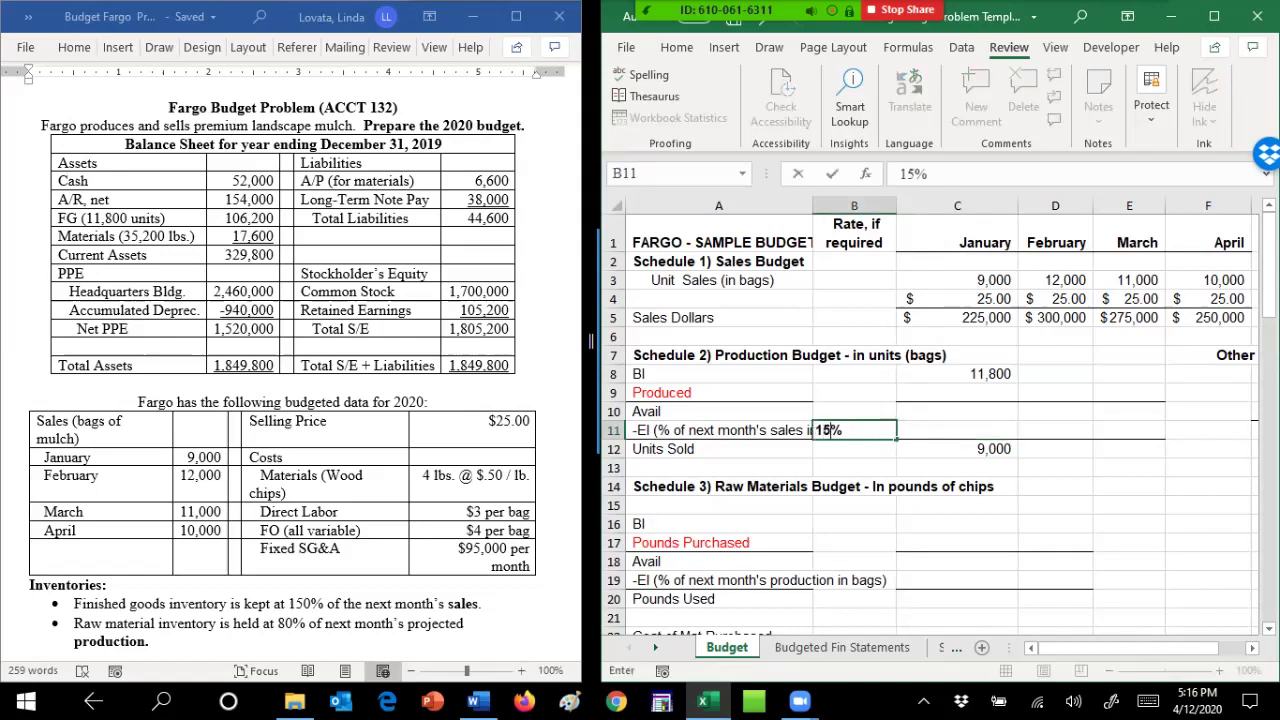
key("Right")
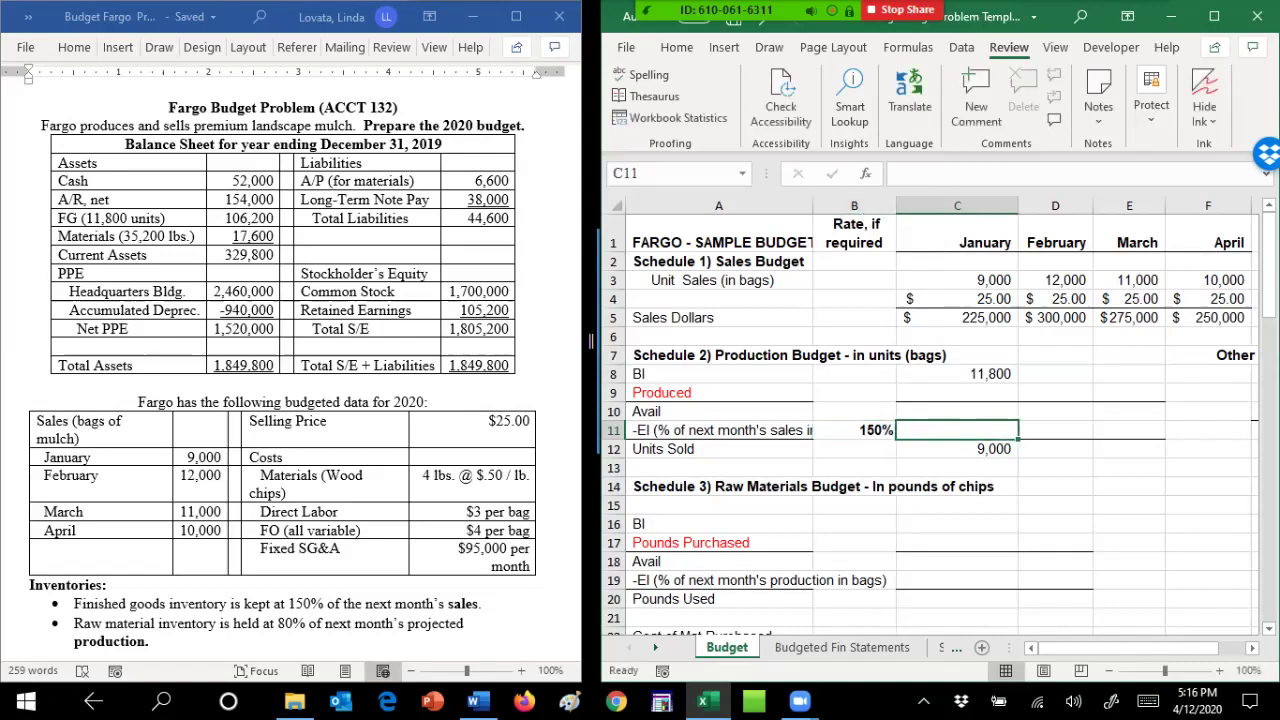
Calculate January's ending inventory in C11 from February's unit sales and the locked rate, using =D3*$B$11
type("=")
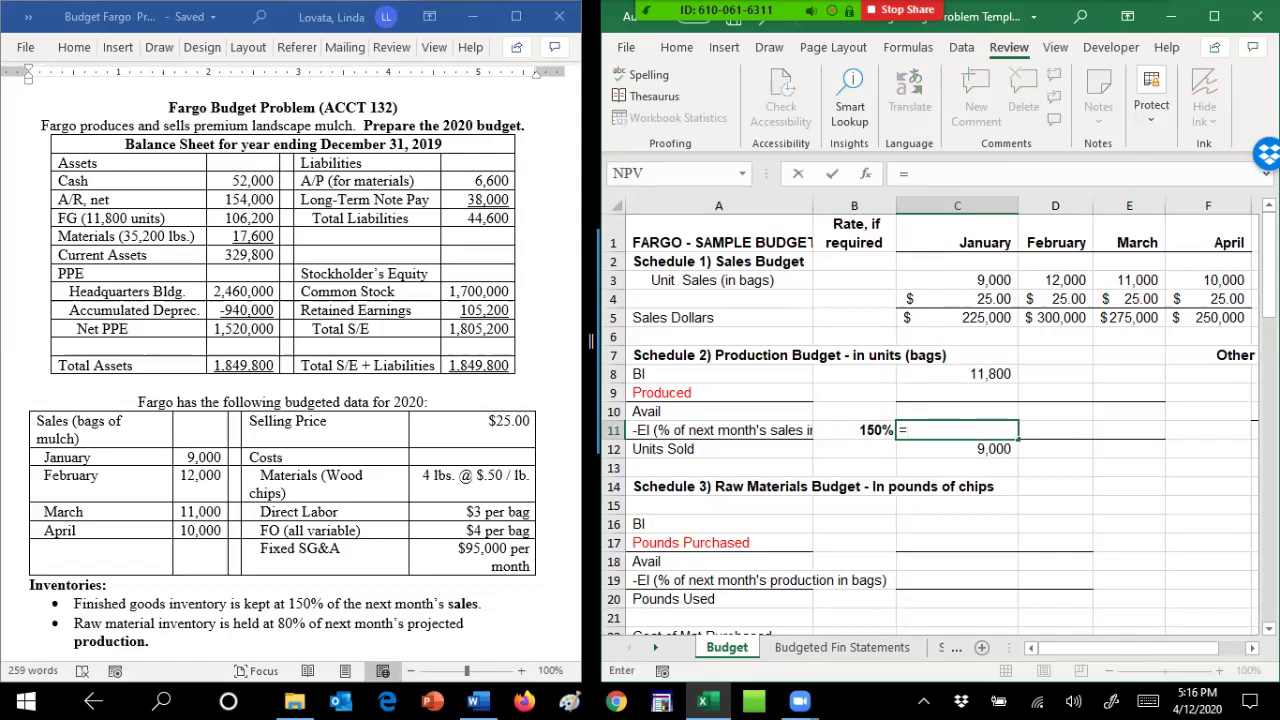
left_click(1055, 281)
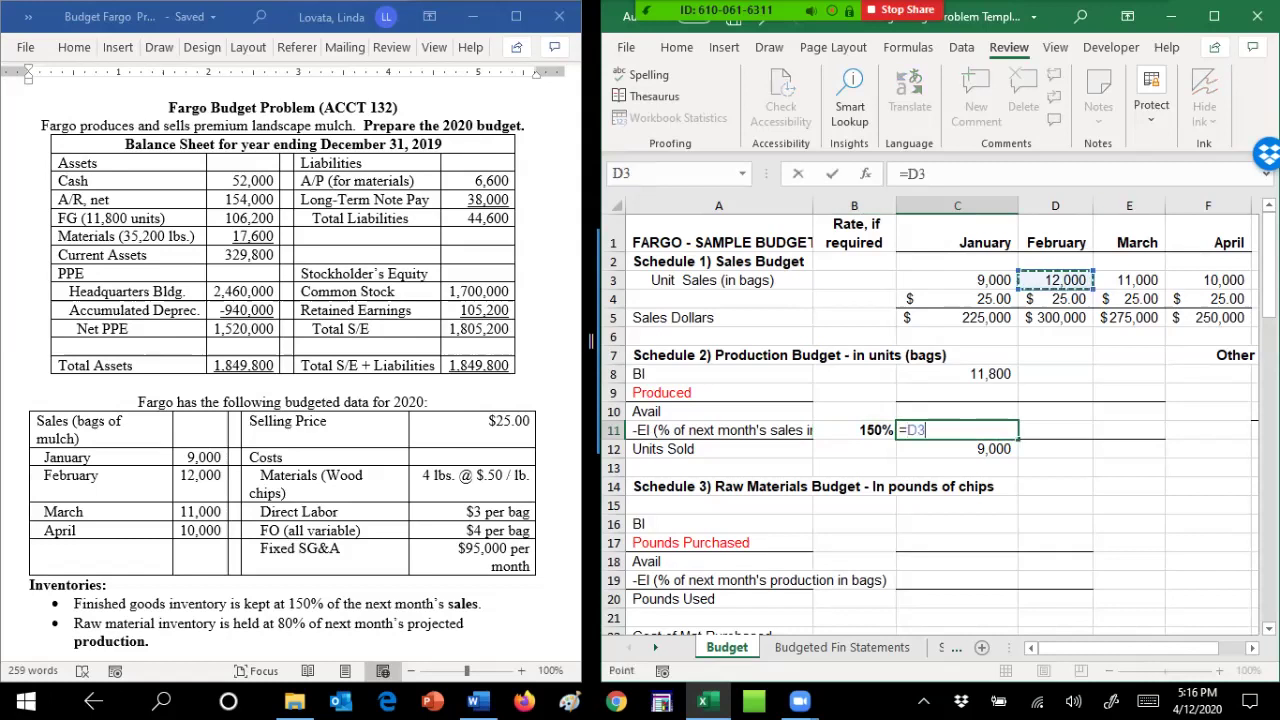
type("*")
left_click(854, 430)
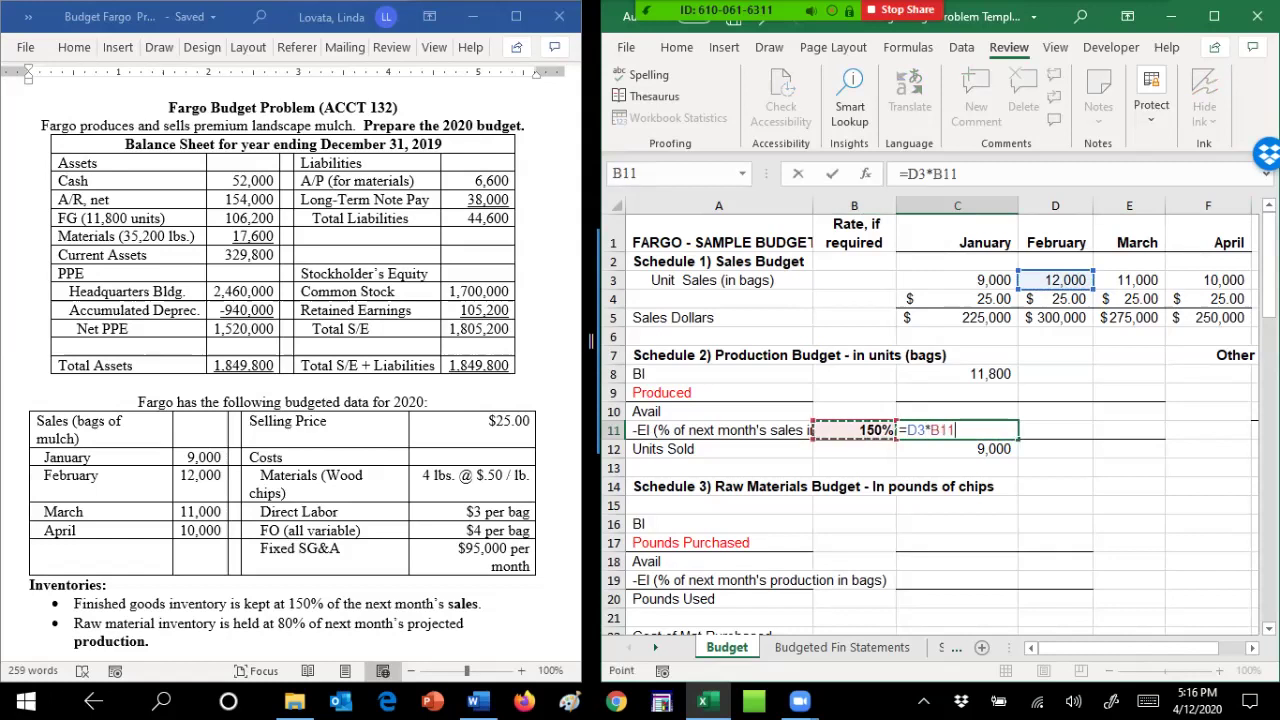
key("F4")
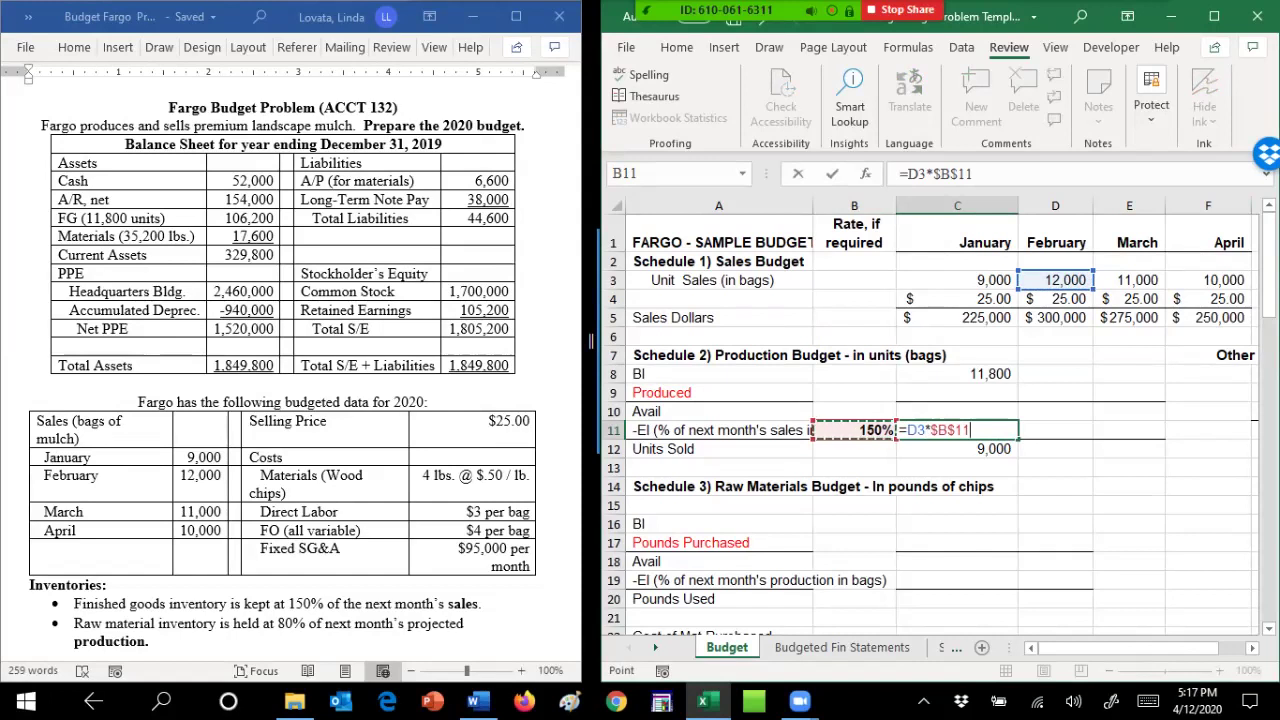
key("Return")
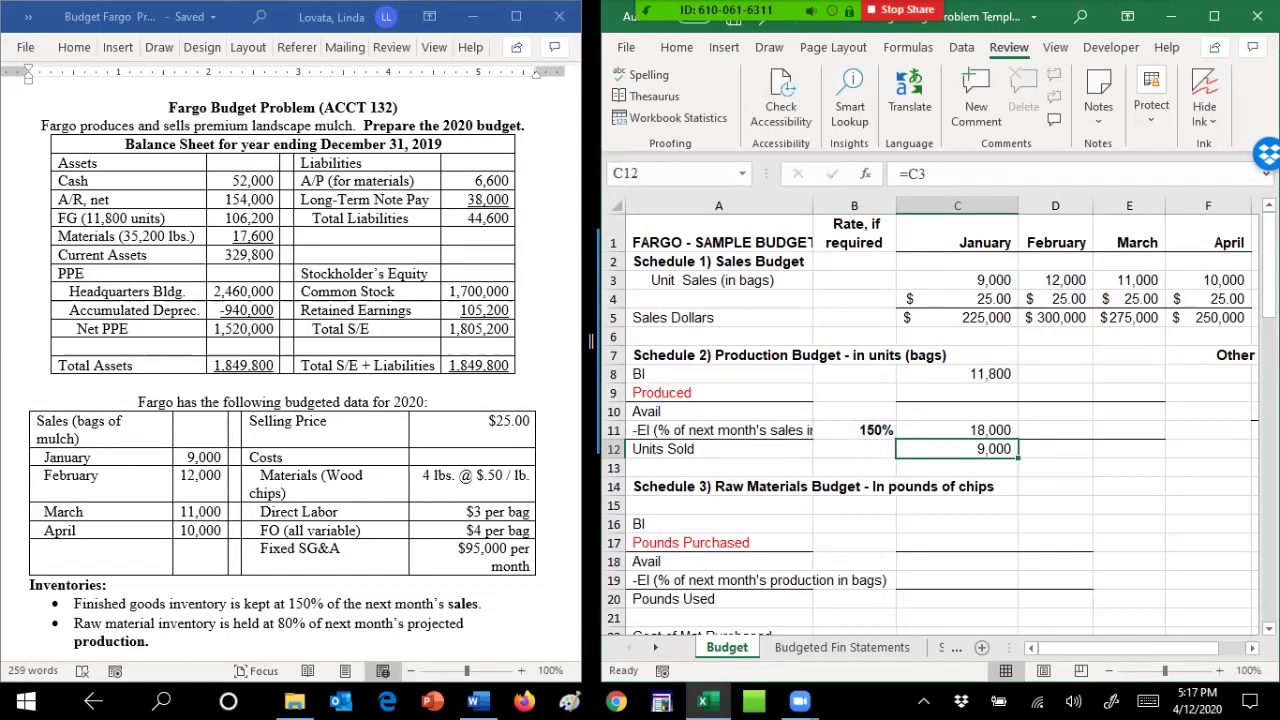
Calculate January's available units in C10 of the Production Budget by adding ending inventory and units sold, using =C11+C12
left_click(957, 412)
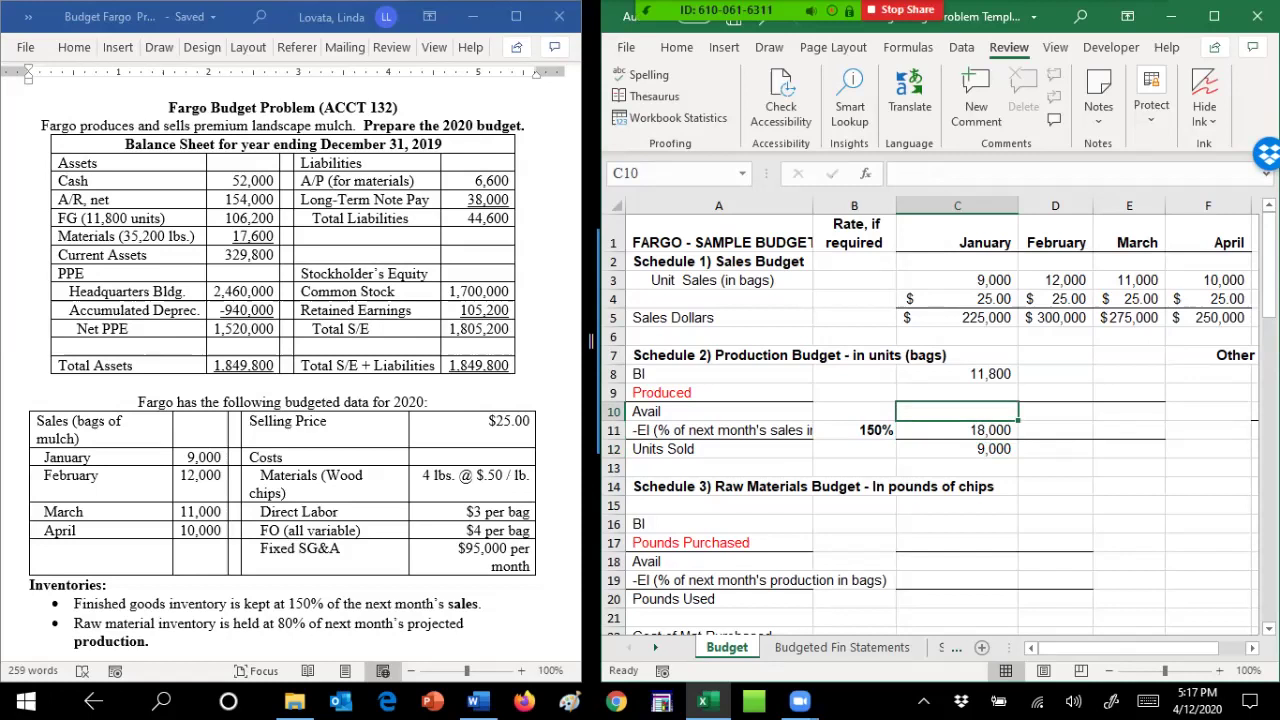
left_click(957, 430)
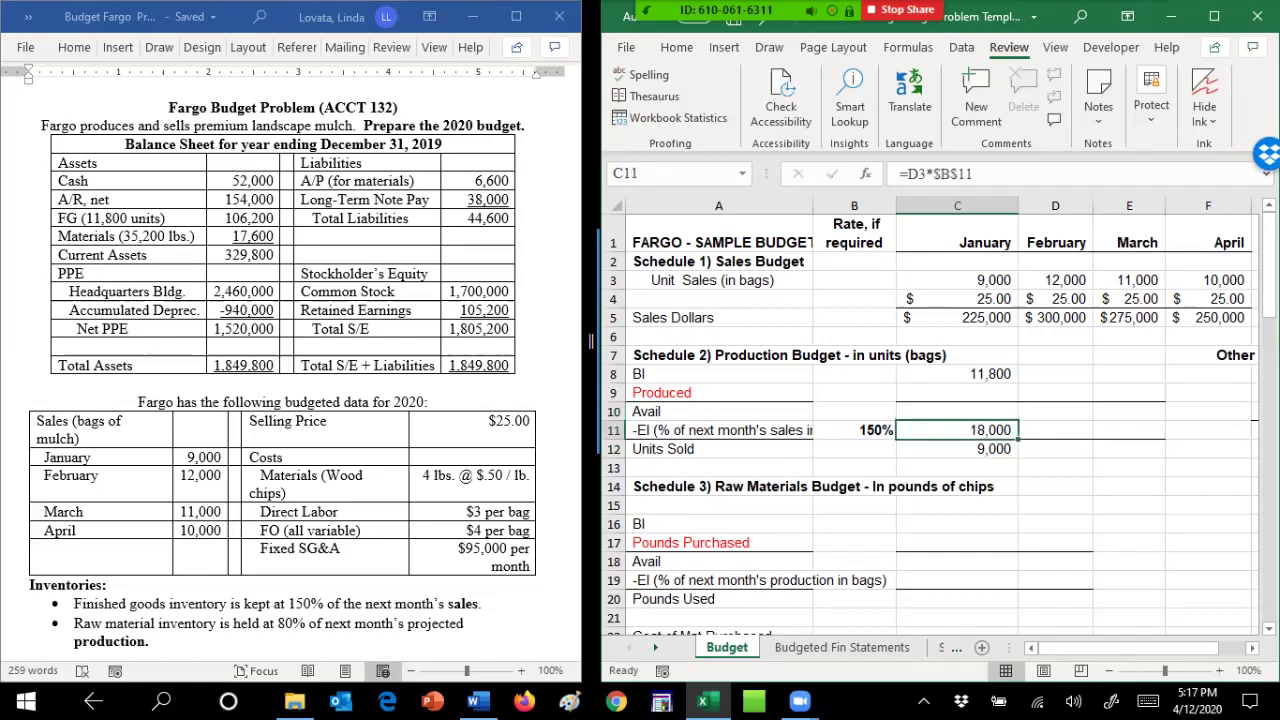
left_click(957, 411)
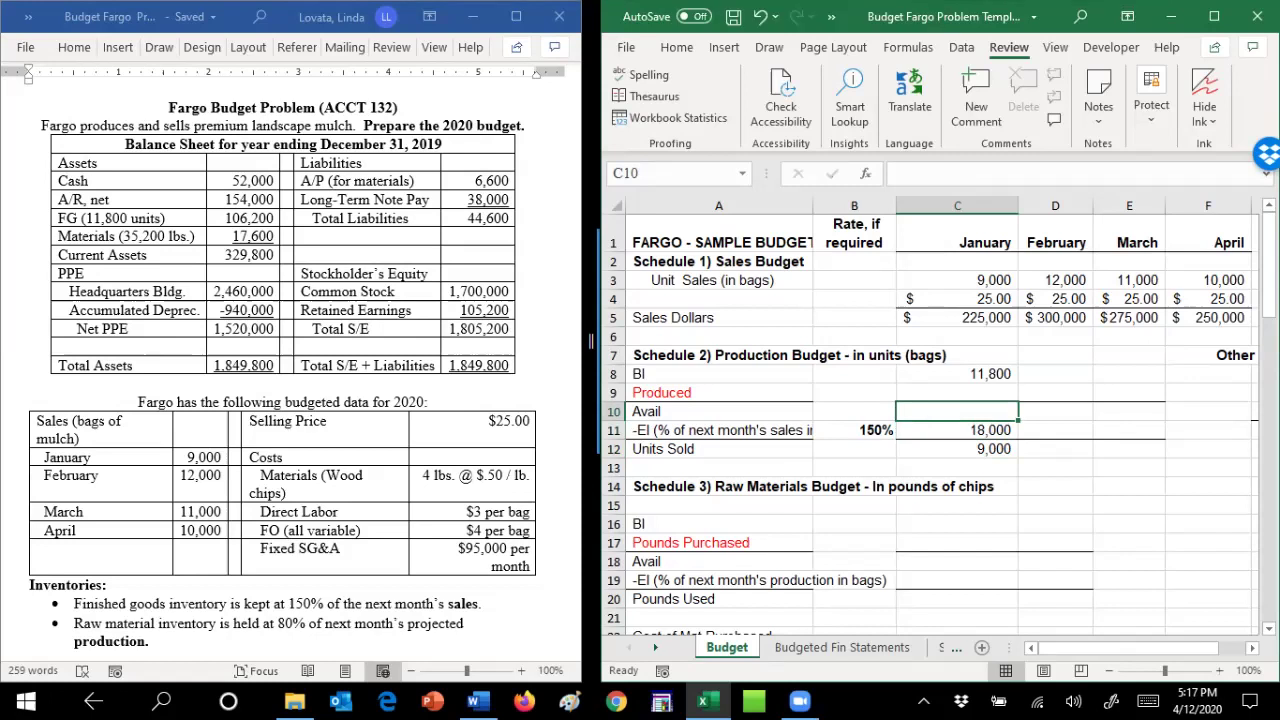
type("=")
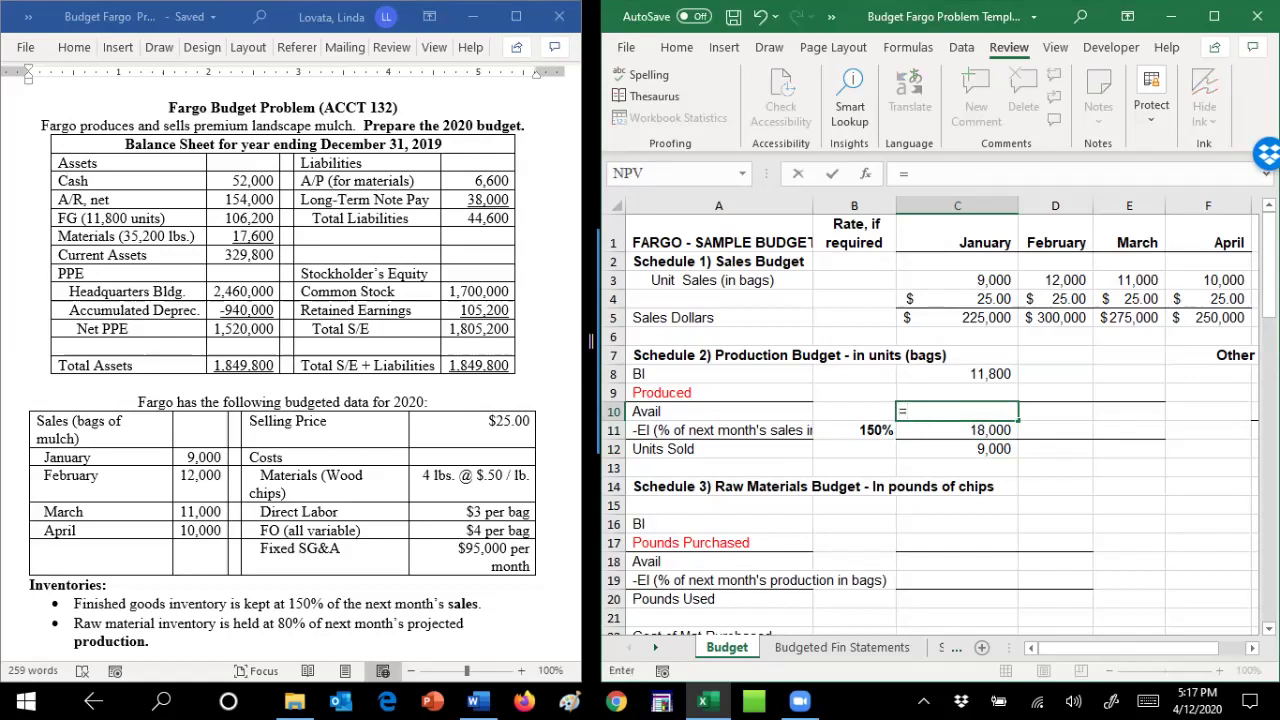
key("Down")
type("+")
key("Down")
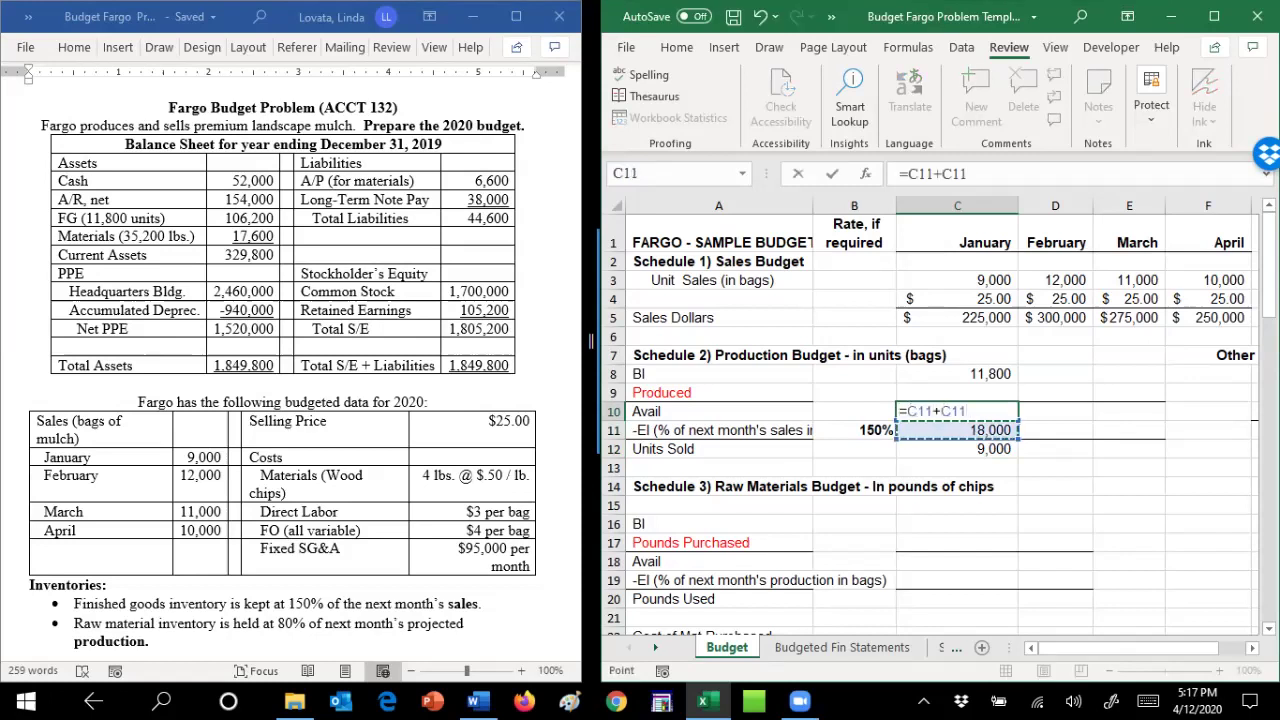
key("Down")
key("Return")
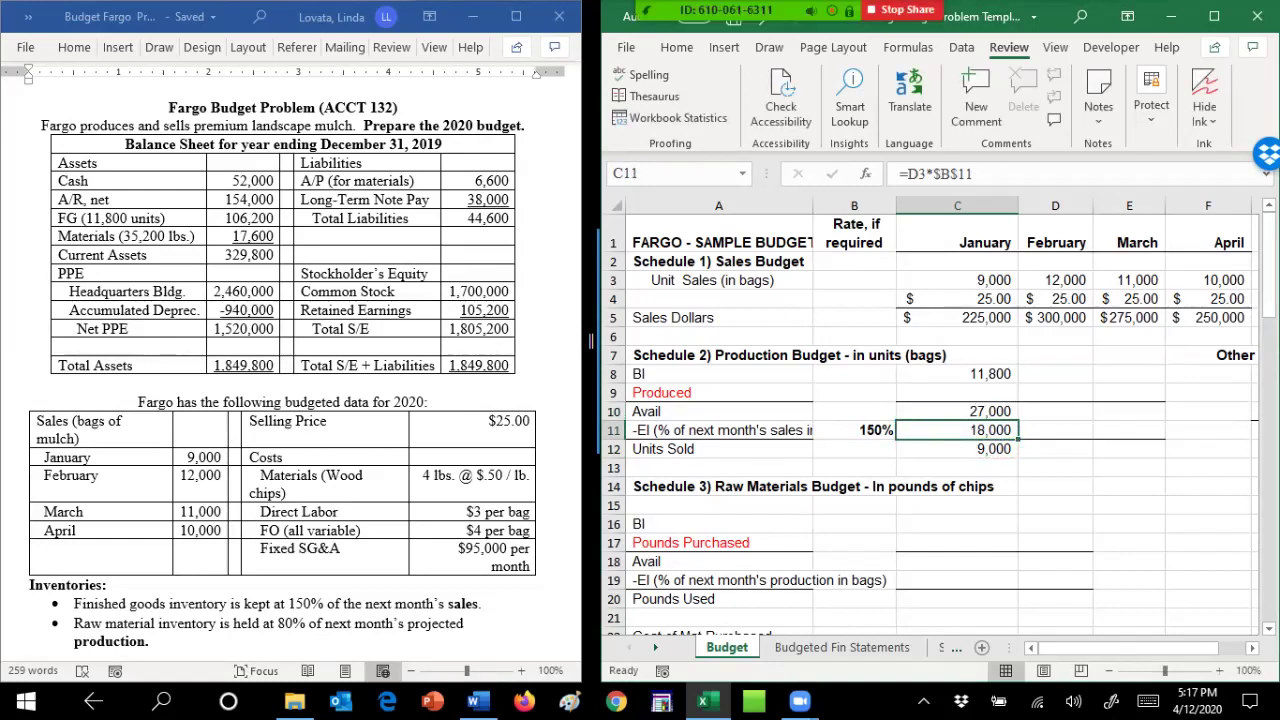
Calculate January's units produced in C9 by subtracting beginning inventory from available units, using =C10-C8
key("Up")
key("Up")
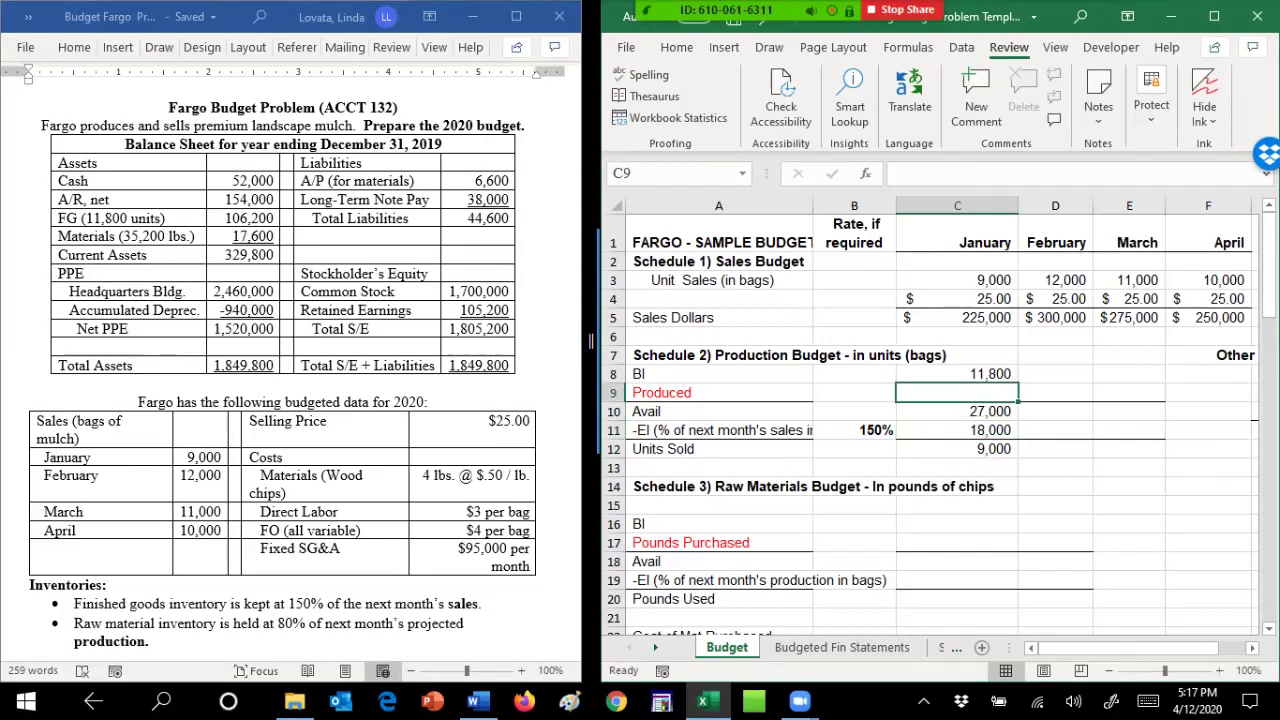
type("=")
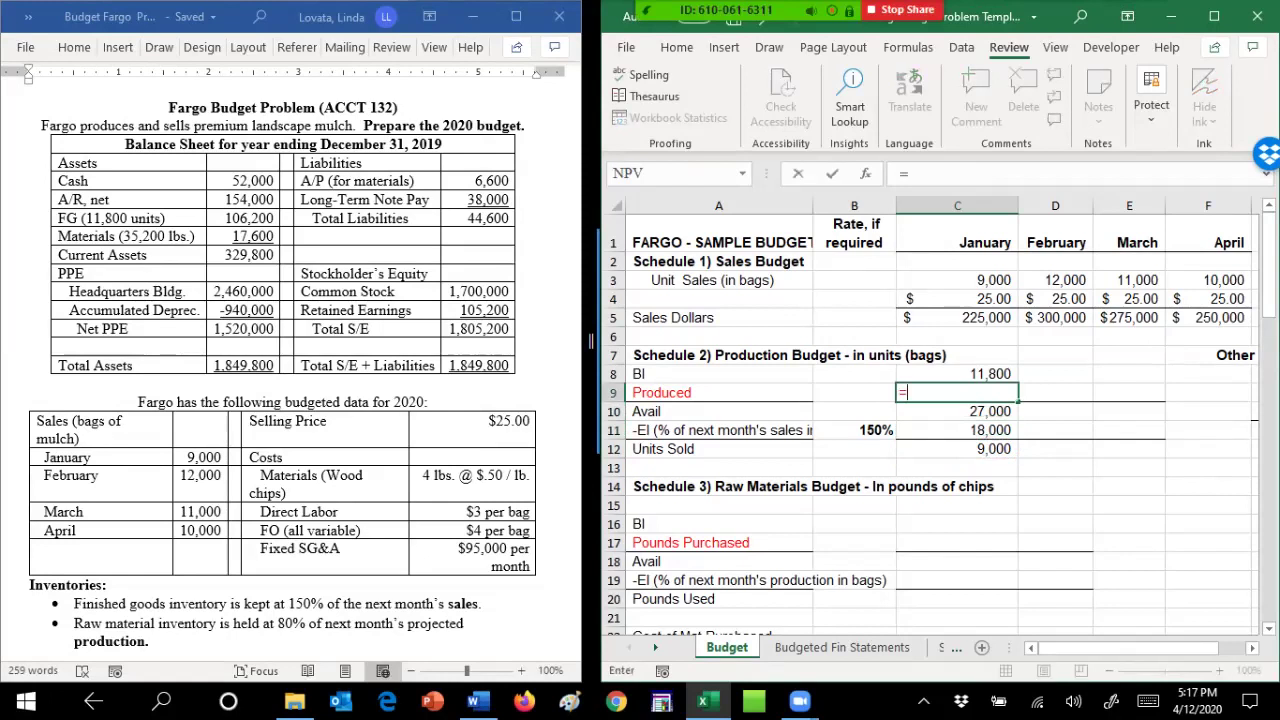
key("Down")
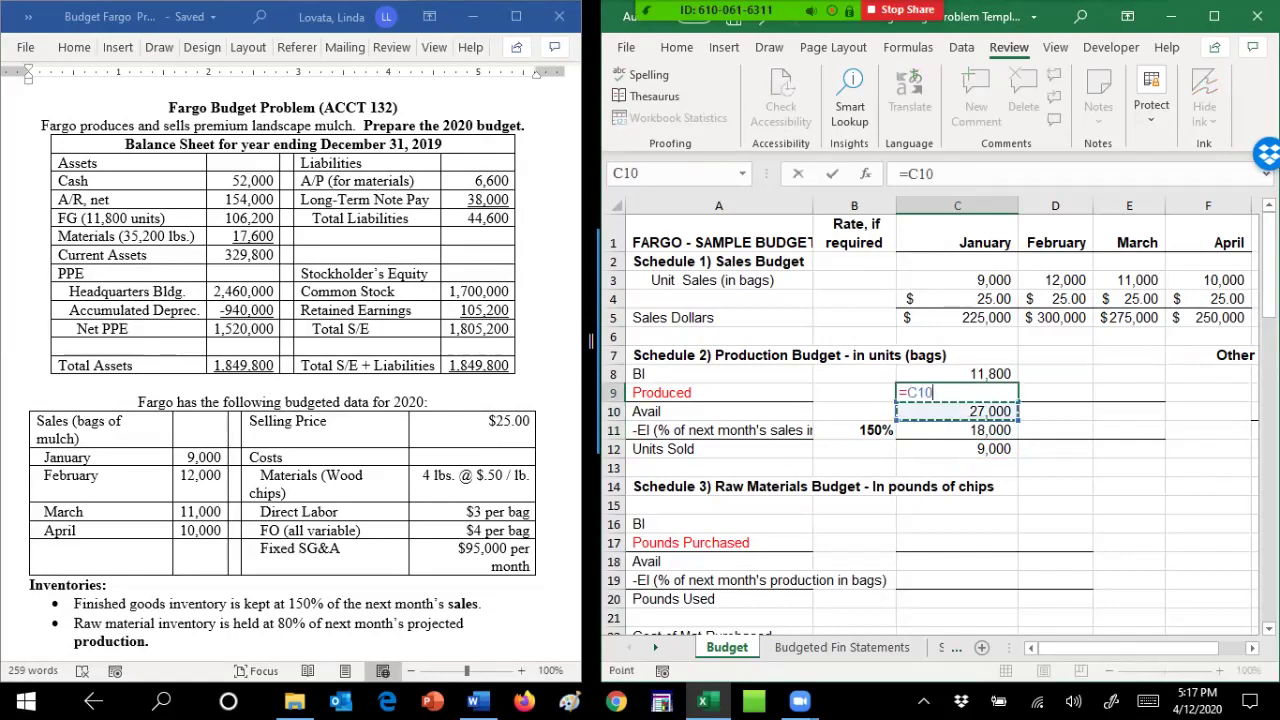
type("-")
key("Up")
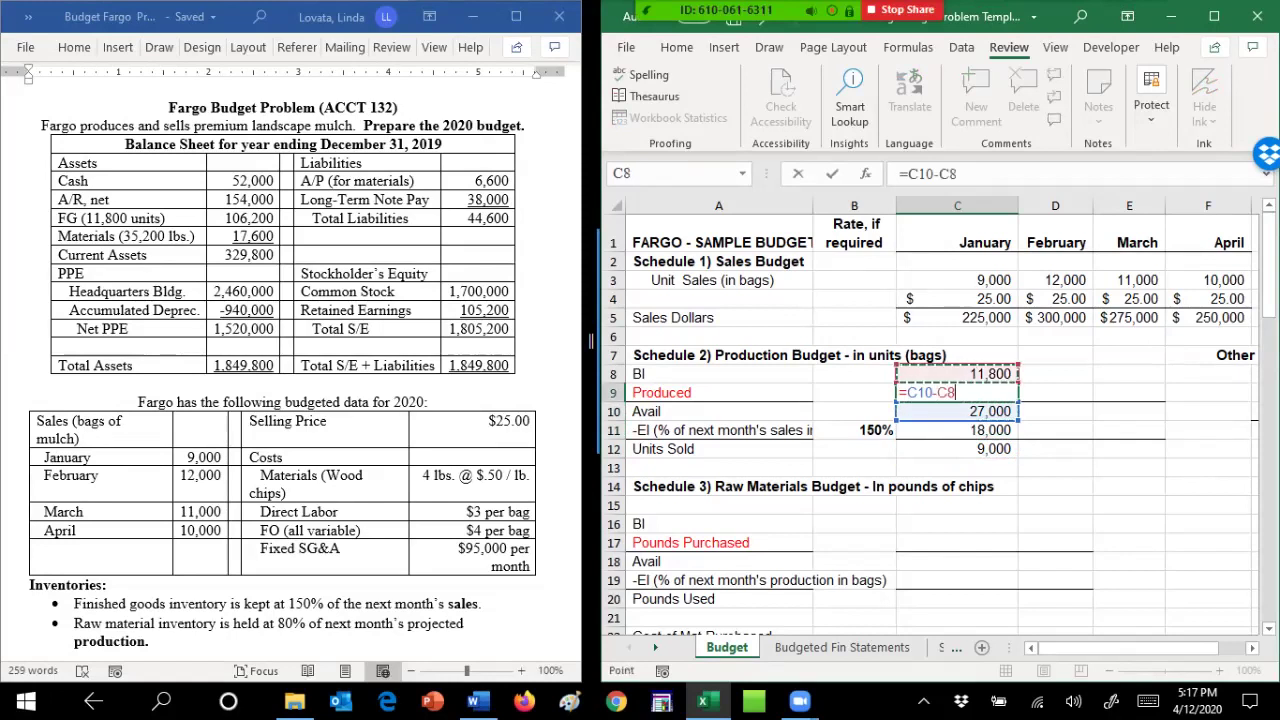
key("Return")
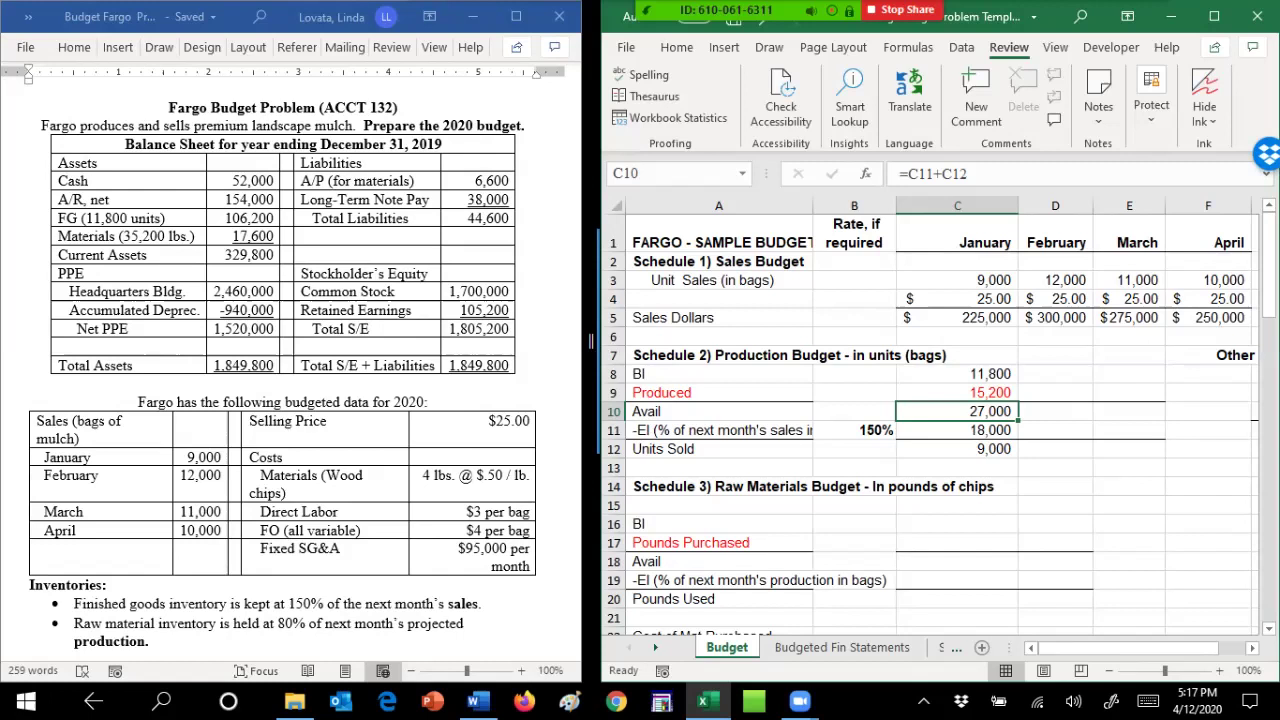
Link February's beginning inventory in D8 of the Production Budget to January's ending inventory in C11
left_click(1055, 374)
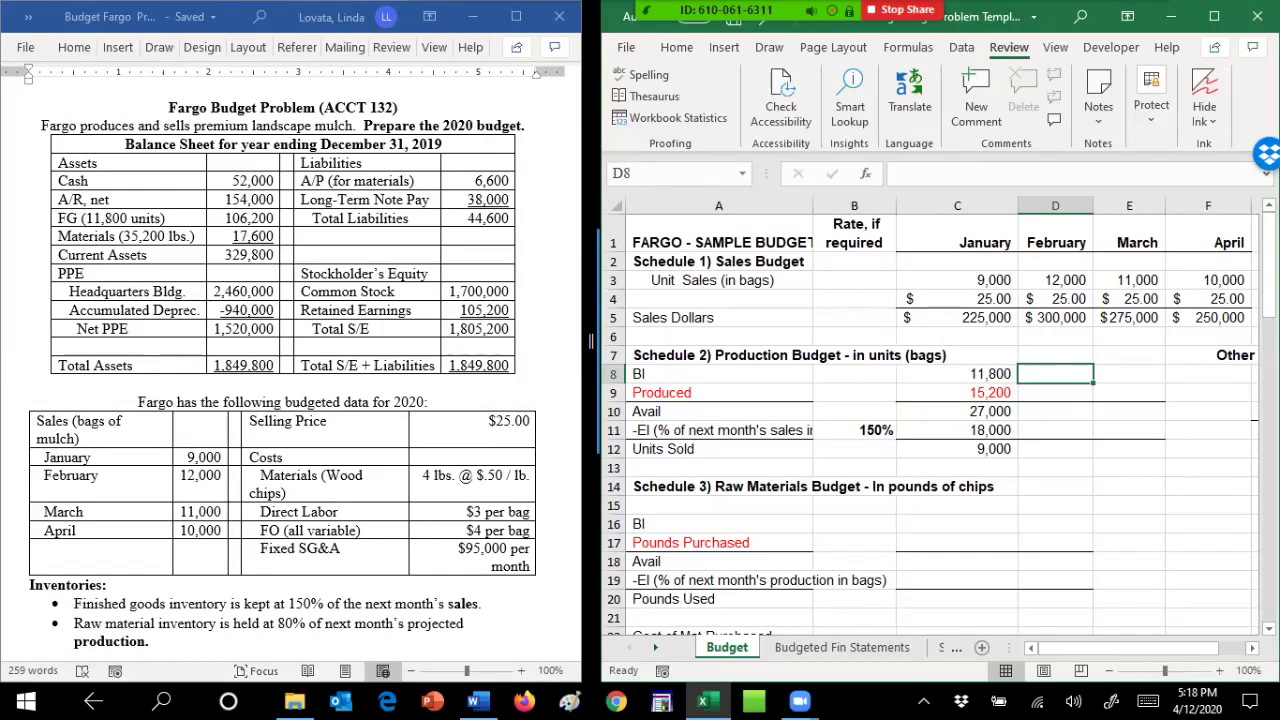
type("=")
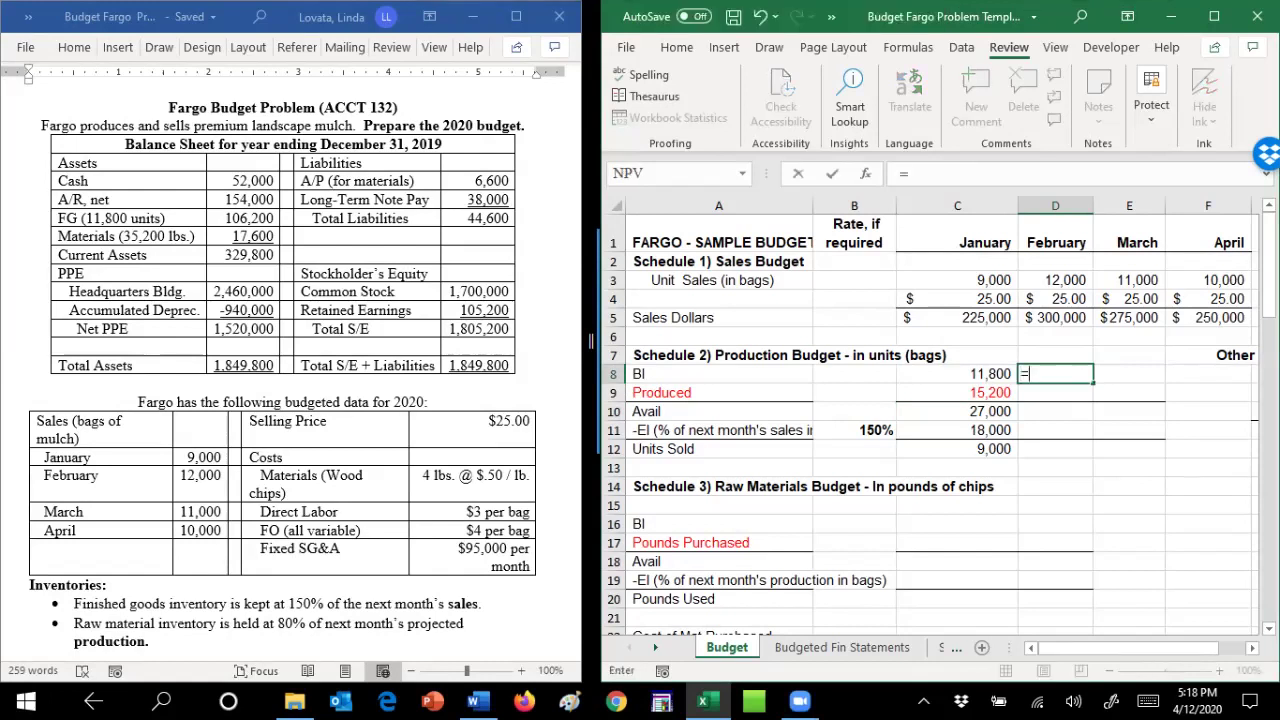
left_click(957, 430)
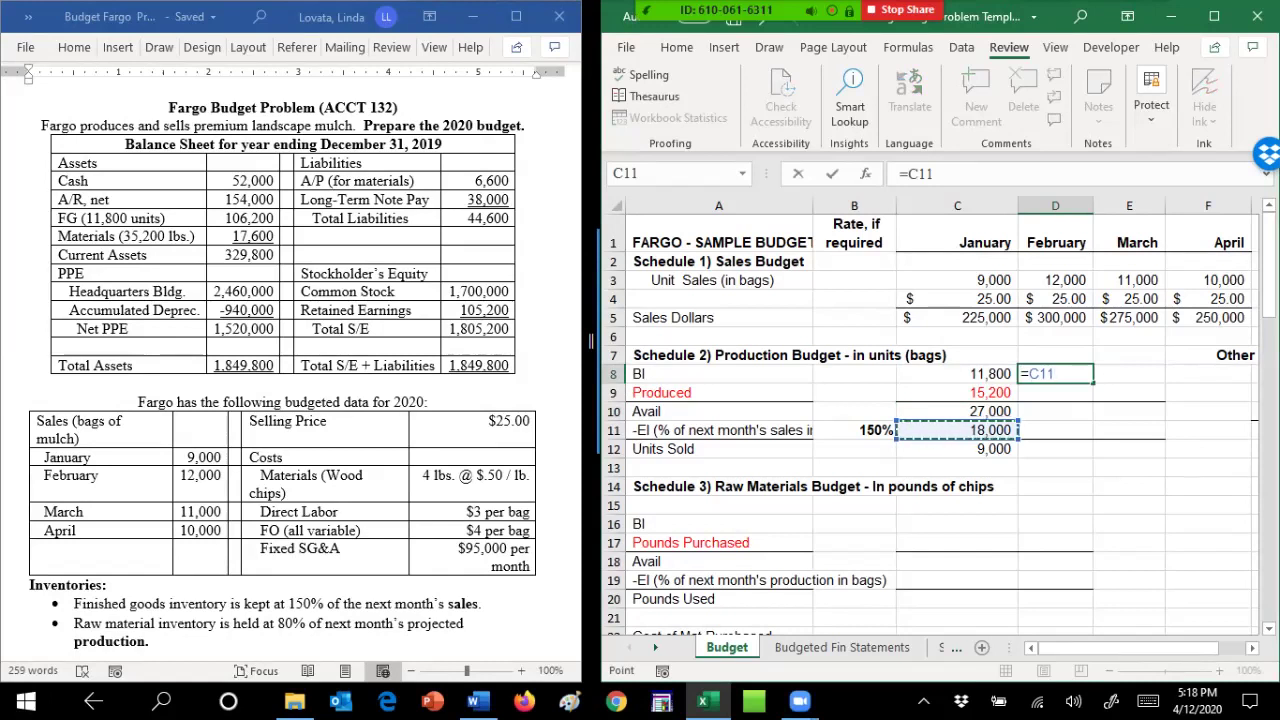
key("Return")
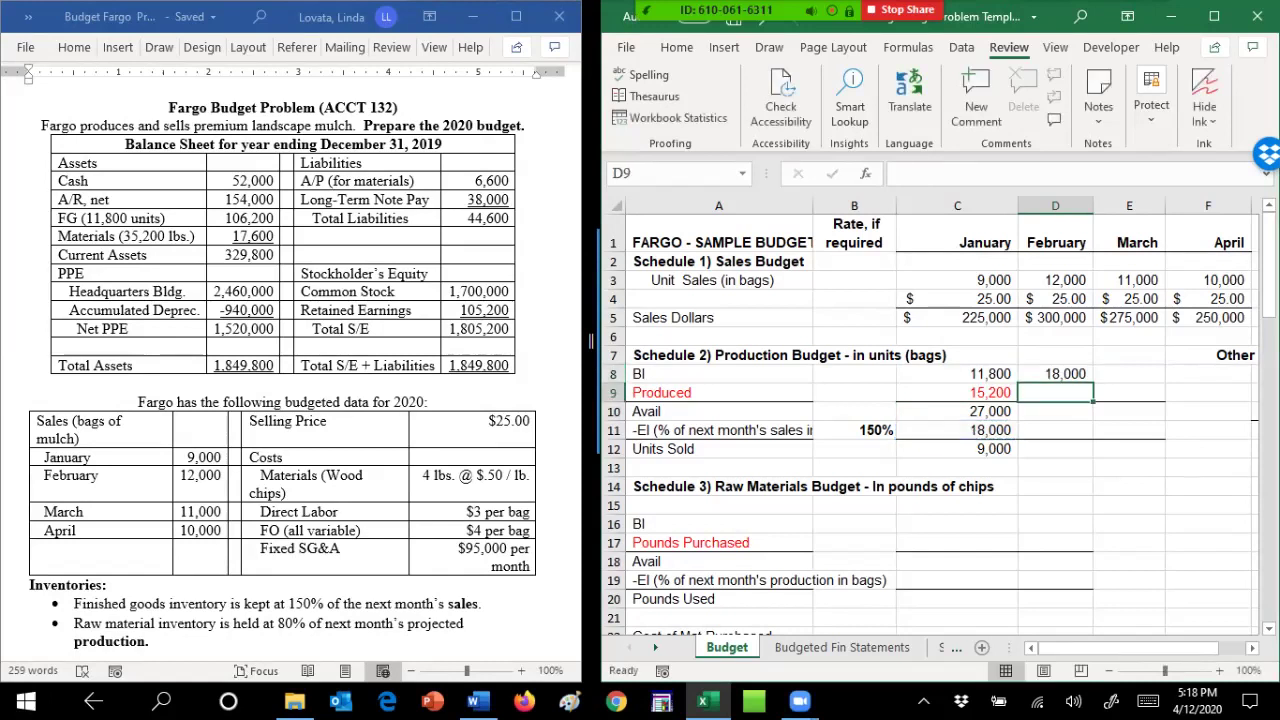
Fill January's Produced, Avail, ending inventory and Units Sold formulas in C9:C12 across to February
key("Left")
key("shift+Down")
key("shift+Down")
key("shift+Down")
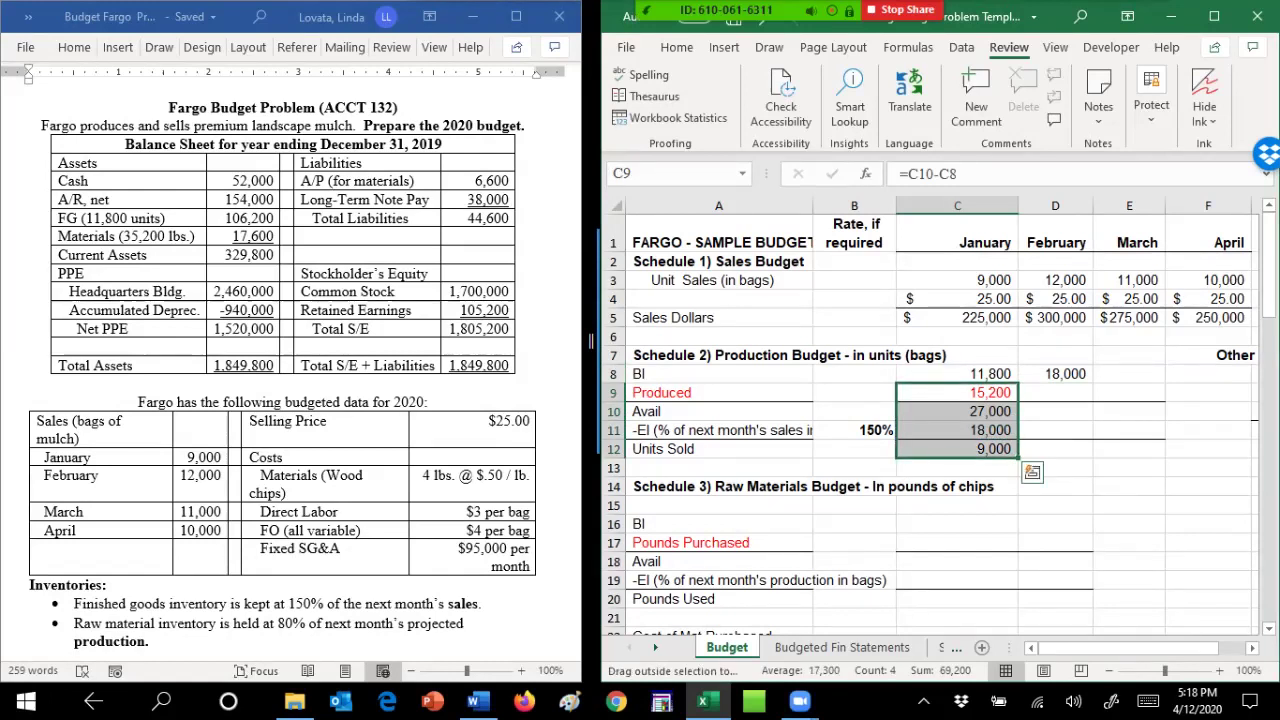
key("shift+Right")
key("ctrl+r")
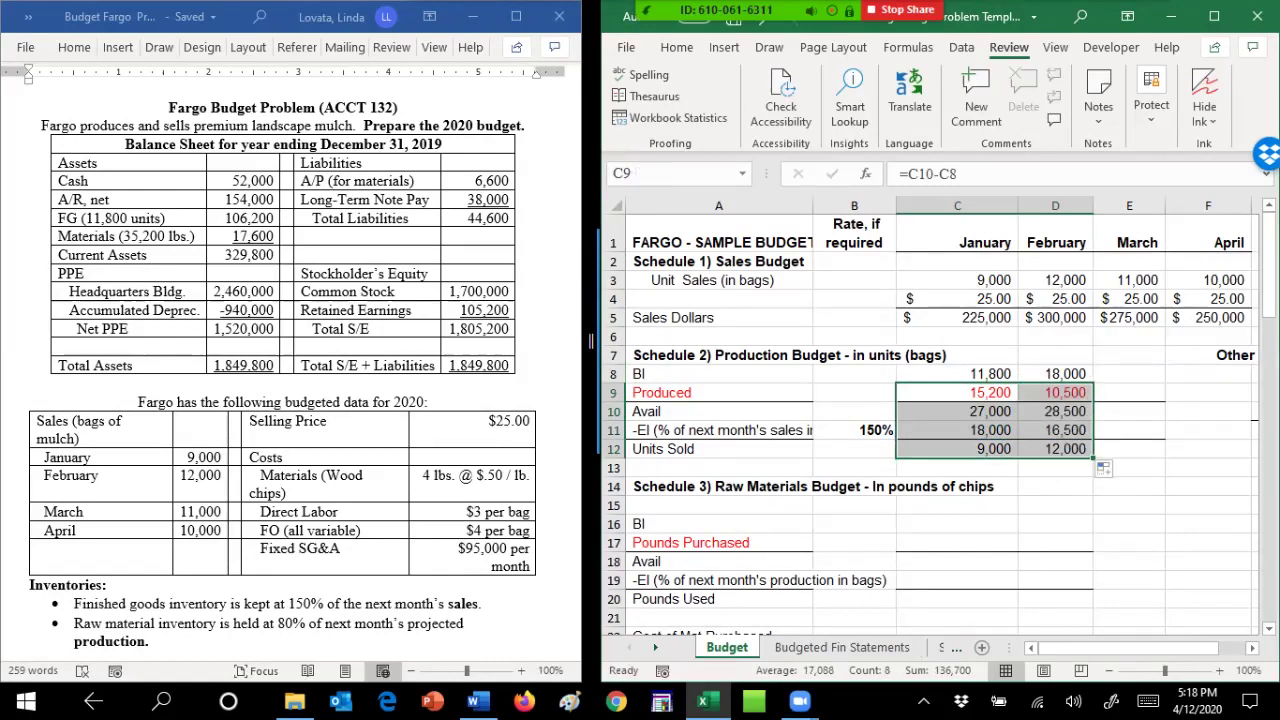
Fill February's complete Production Budget column, D8:D12, across to March
key("Up")
key("Right")
key("shift+Down")
key("shift+Down")
key("shift+Down")
key("shift+Down")
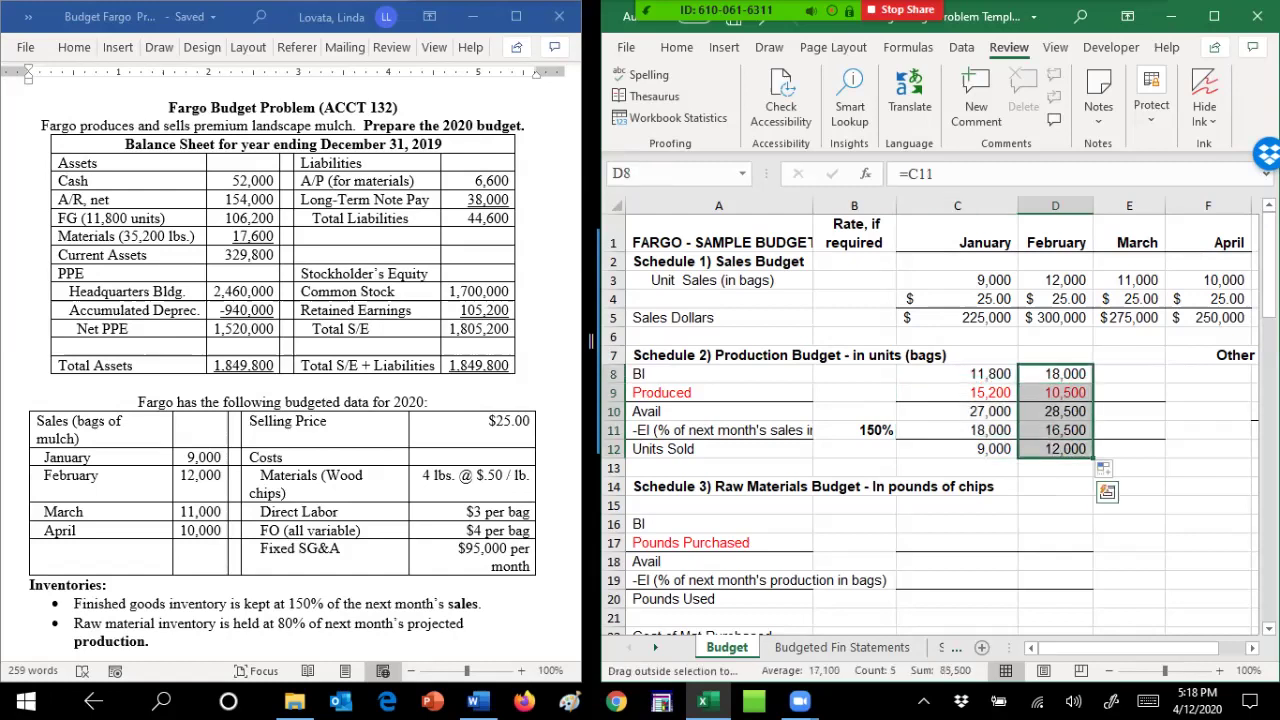
key("shift+Right")
key("ctrl+r")
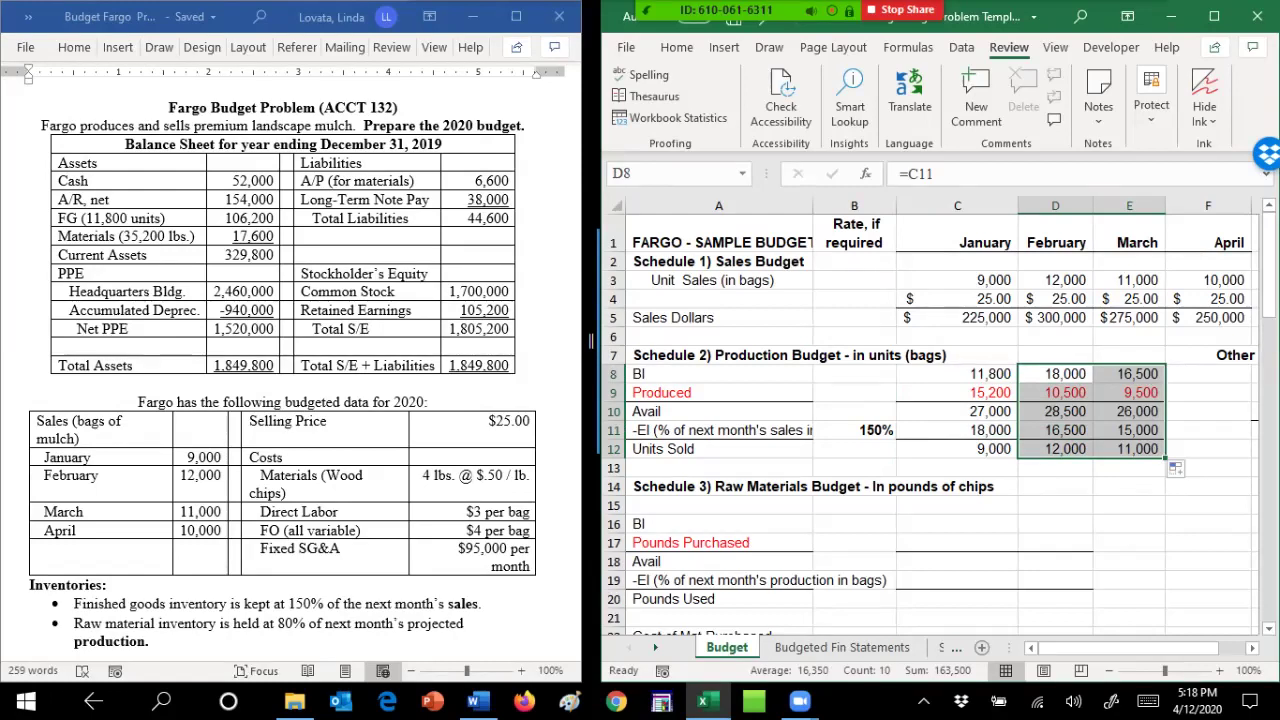
Link G9 under Other Info to February's ending inventory in D11 of the Production Budget
scroll(940, 420, "right", 3)
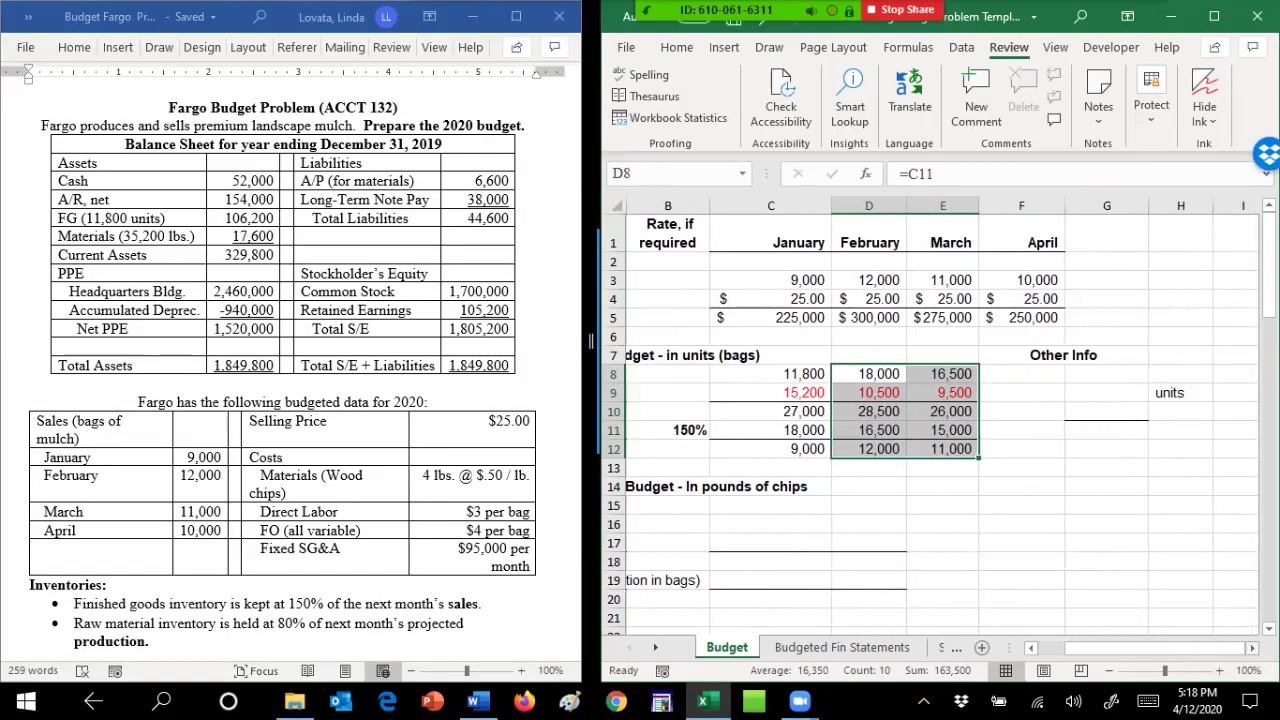
left_click(1106, 393)
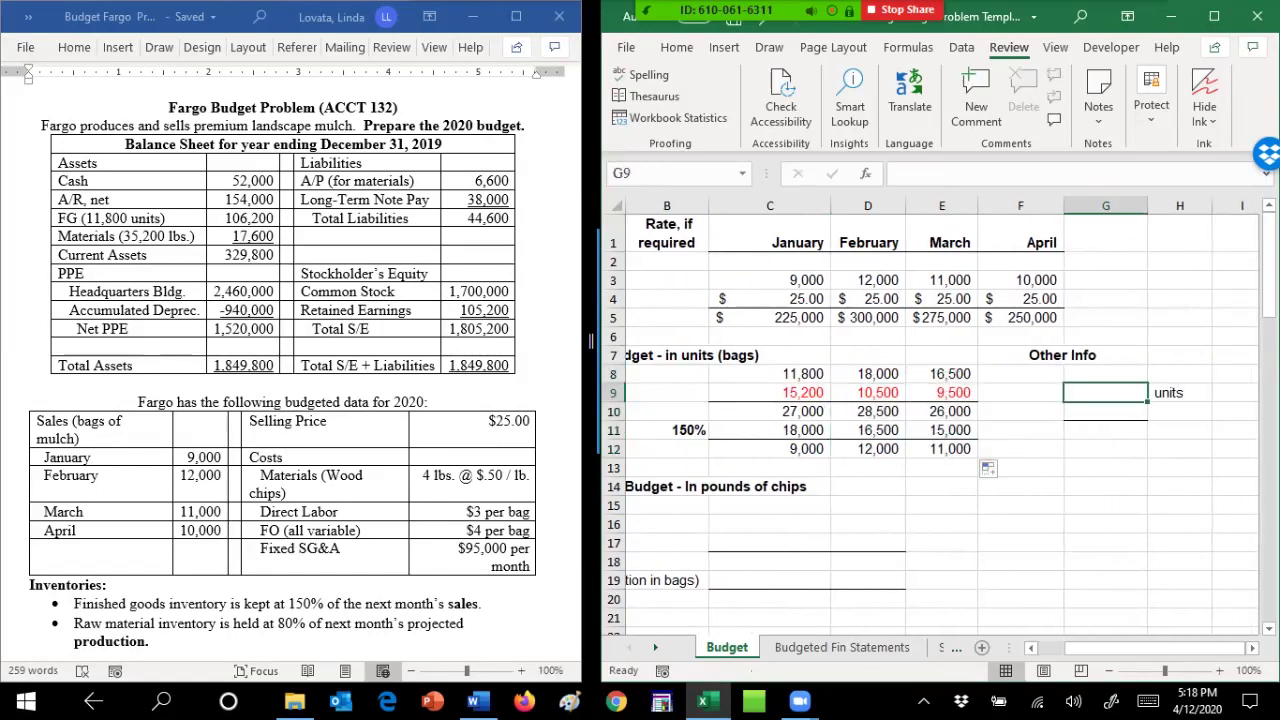
type("=")
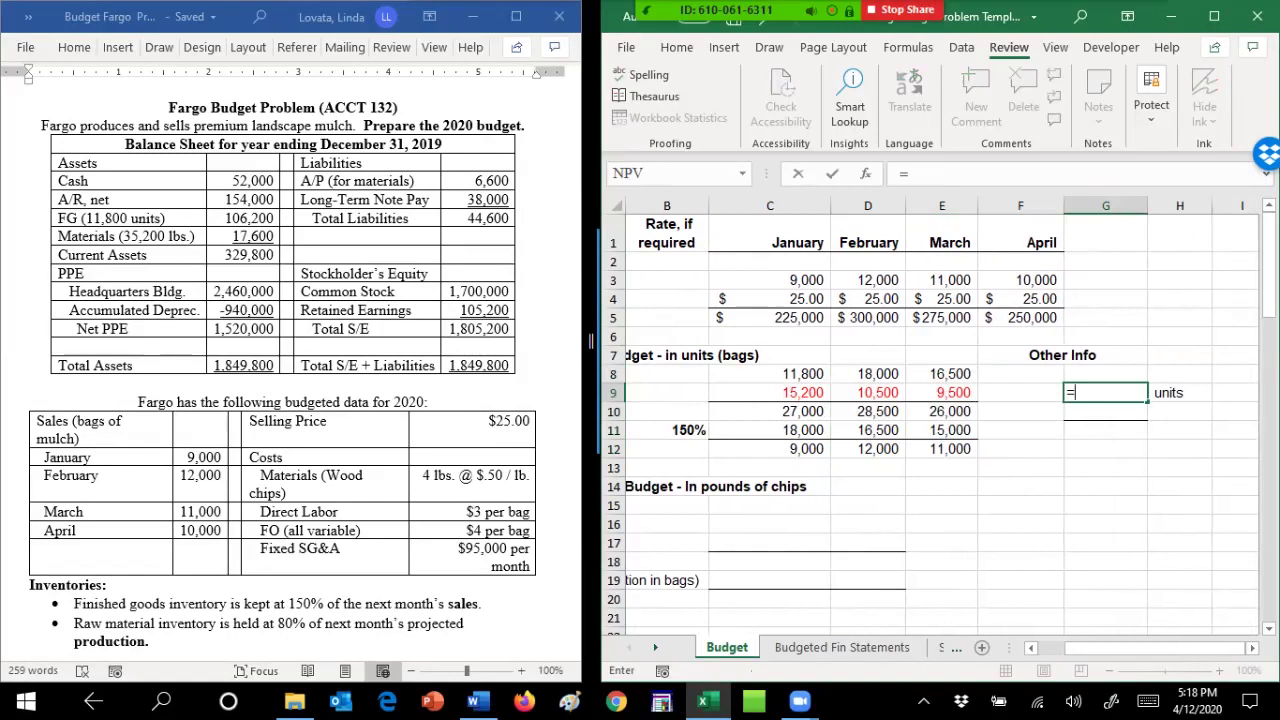
left_click(942, 430)
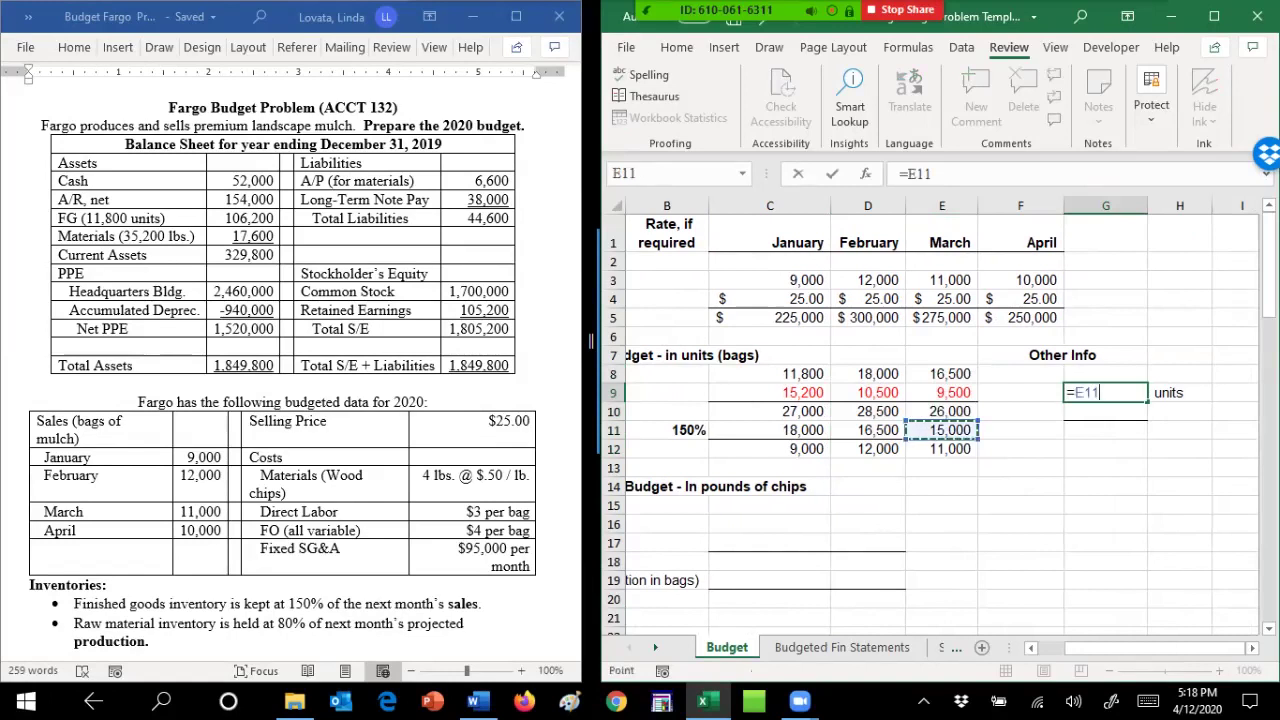
left_click(868, 430)
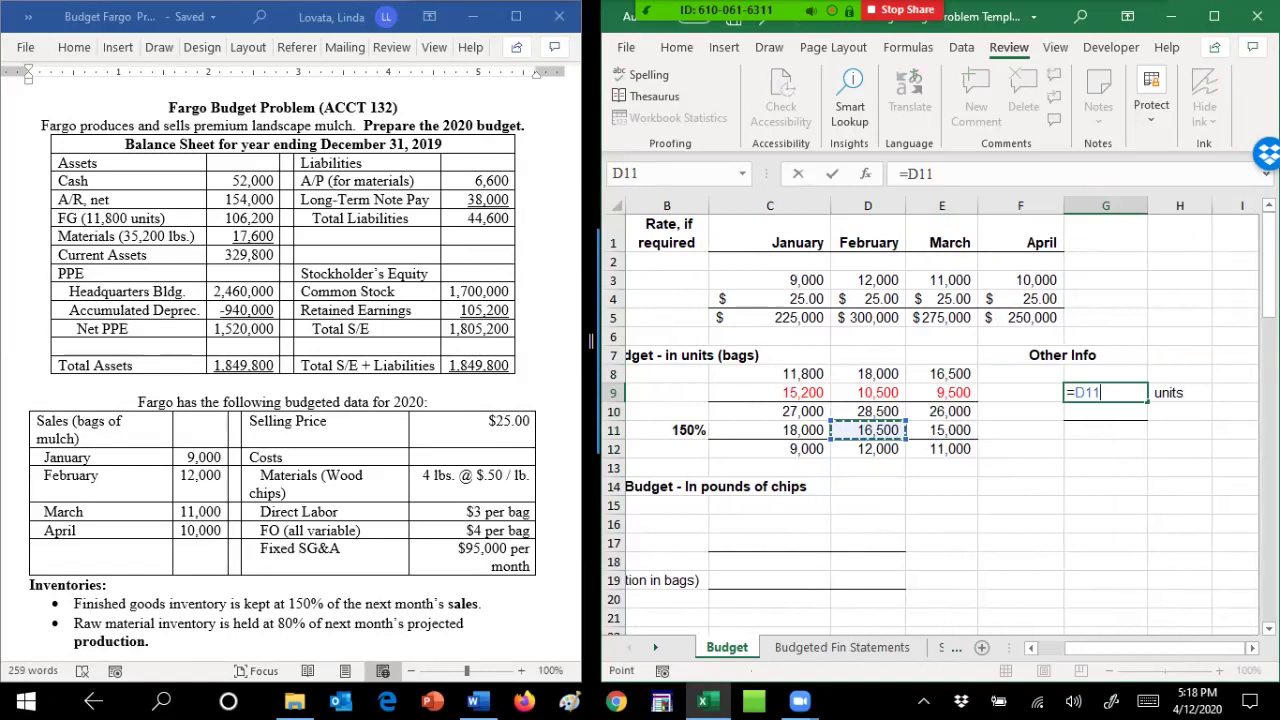
key("Return")
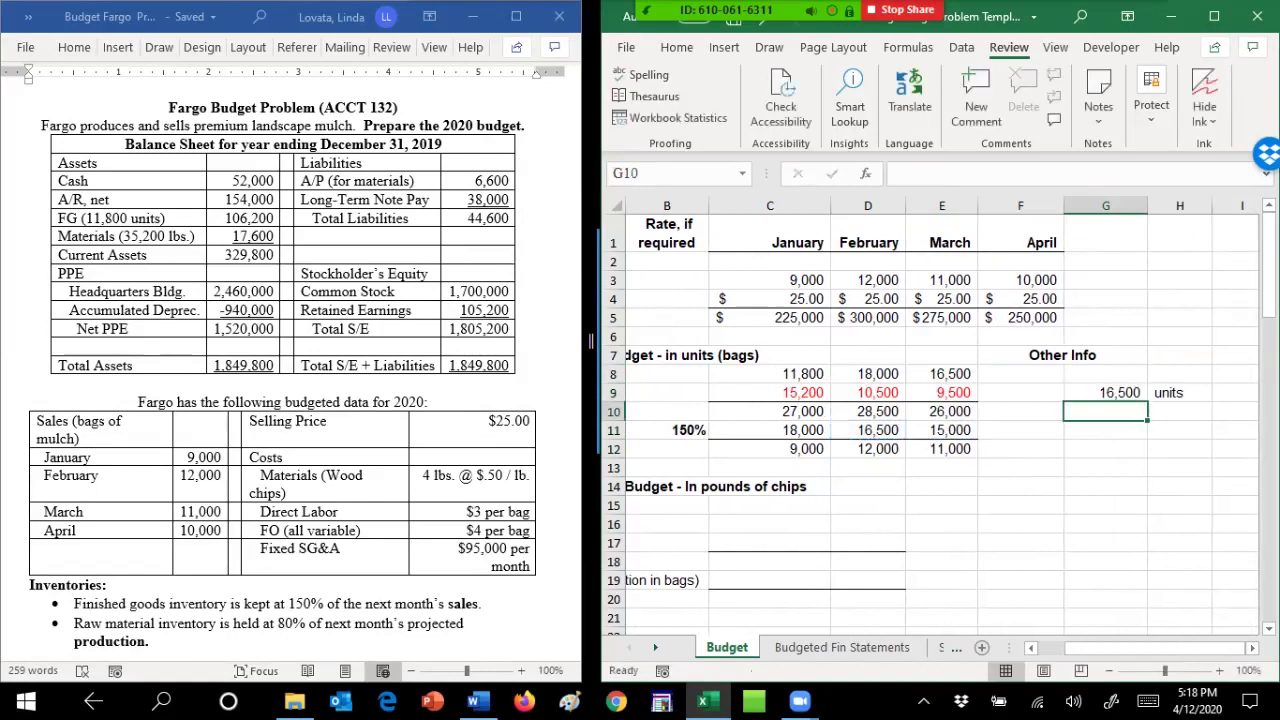
Label the linked units under Other Info by entering "Feb FG EI" in F9
left_click(1021, 393)
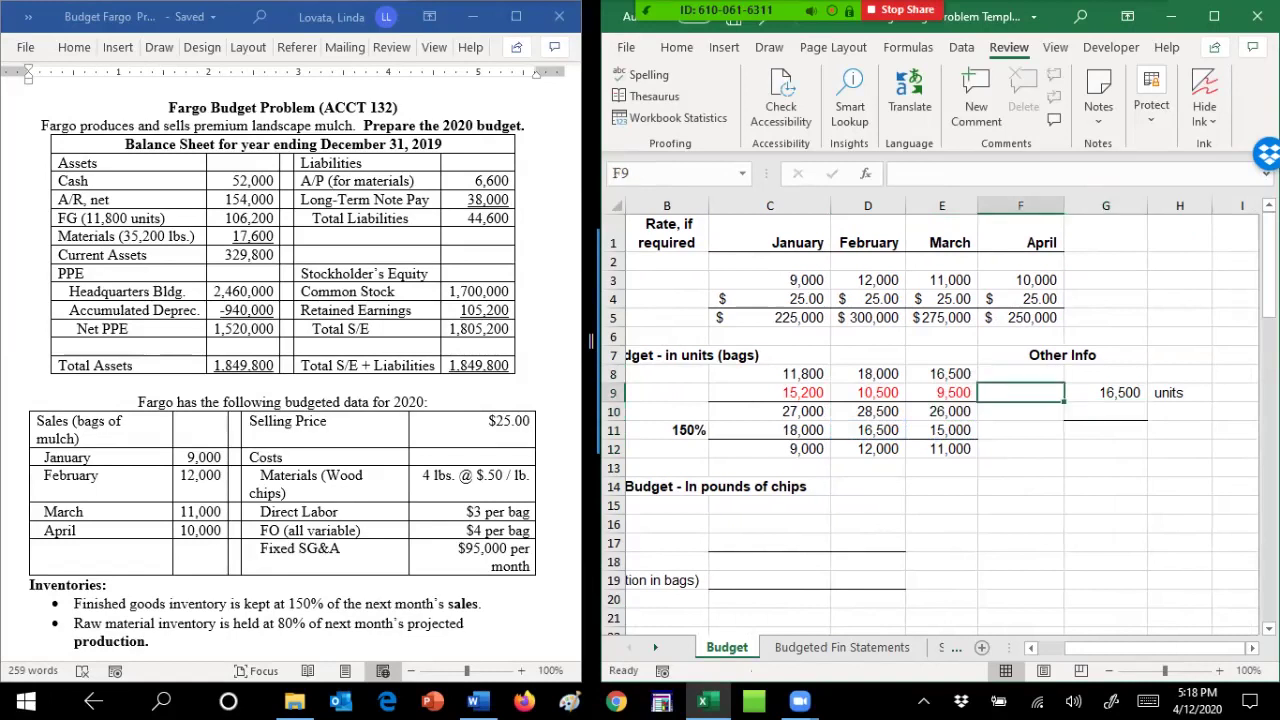
type("Feb en")
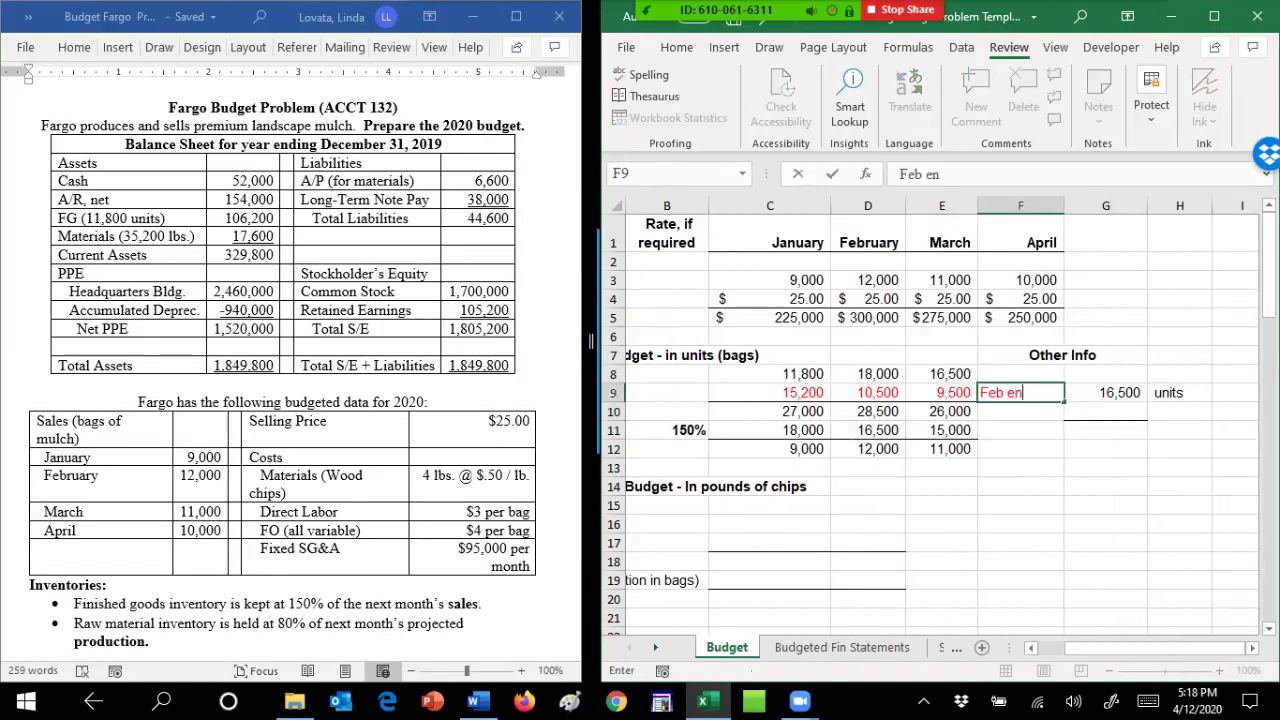
type("d")
key("BackSpace")
key("BackSpace")
key("BackSpace")
type("FG EI")
key("Return")
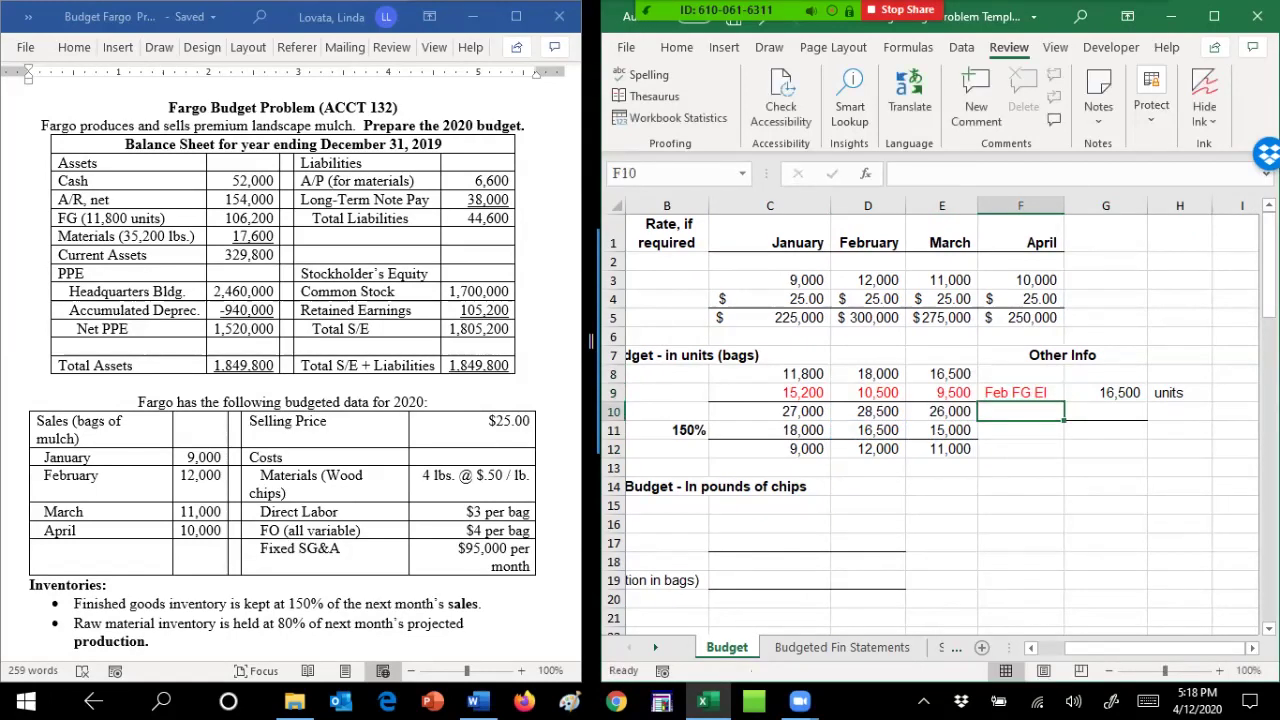
left_click(1020, 393)
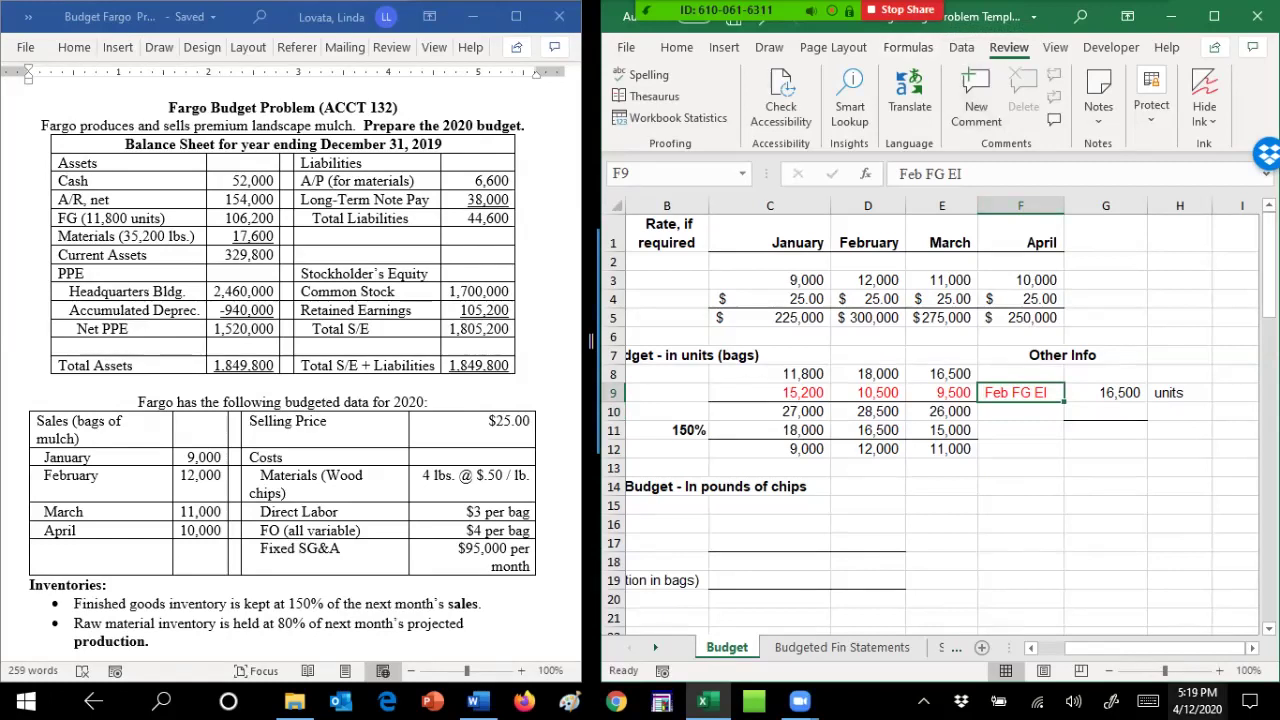
left_click_drag(1122, 648, 1092, 648)
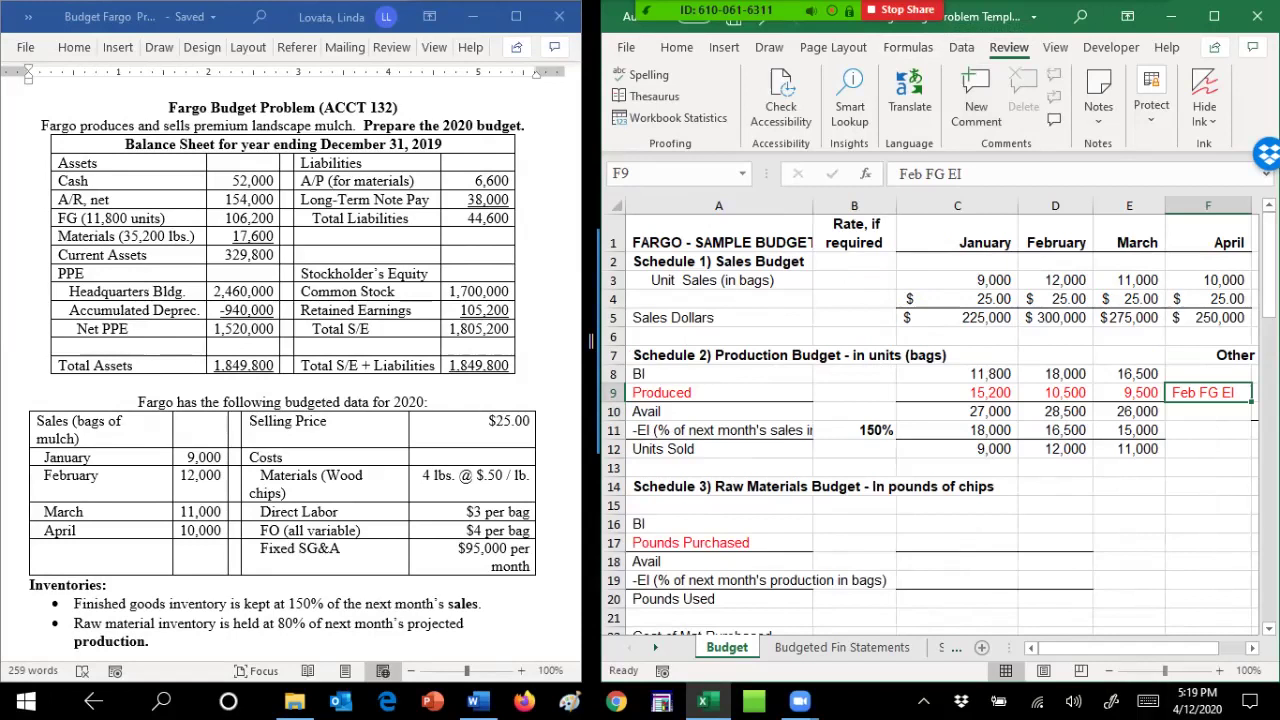